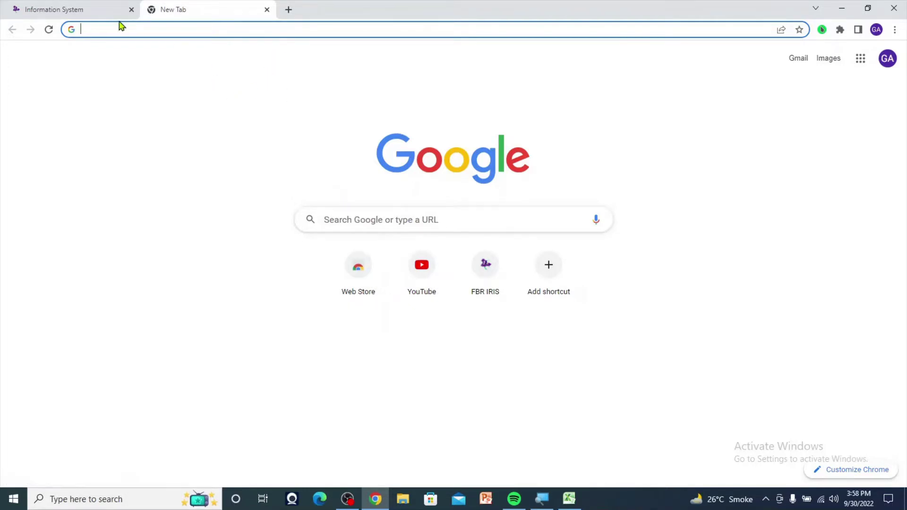
- Return to the FBR IRIS 2022 return's Wealth Statement Personal Assets / Liabilities page
left_click(91, 16)
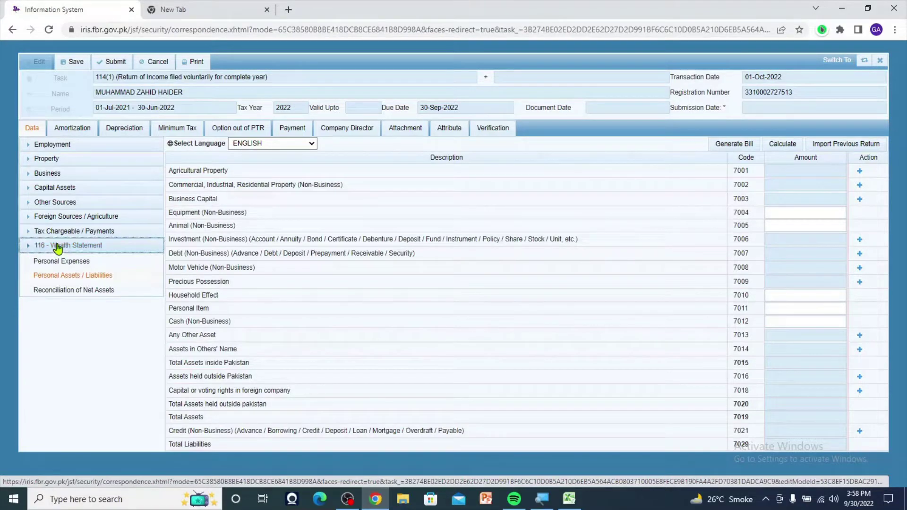
left_click(57, 247)
left_click(50, 247)
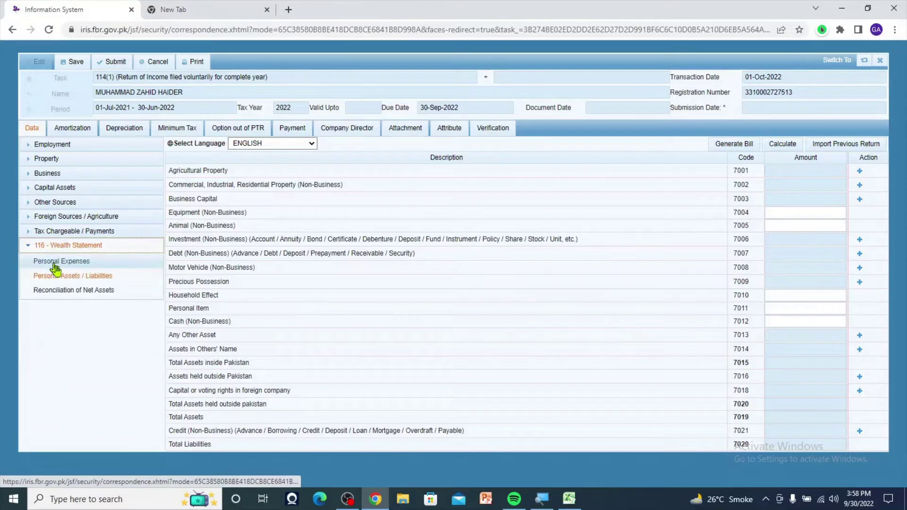
left_click(66, 277)
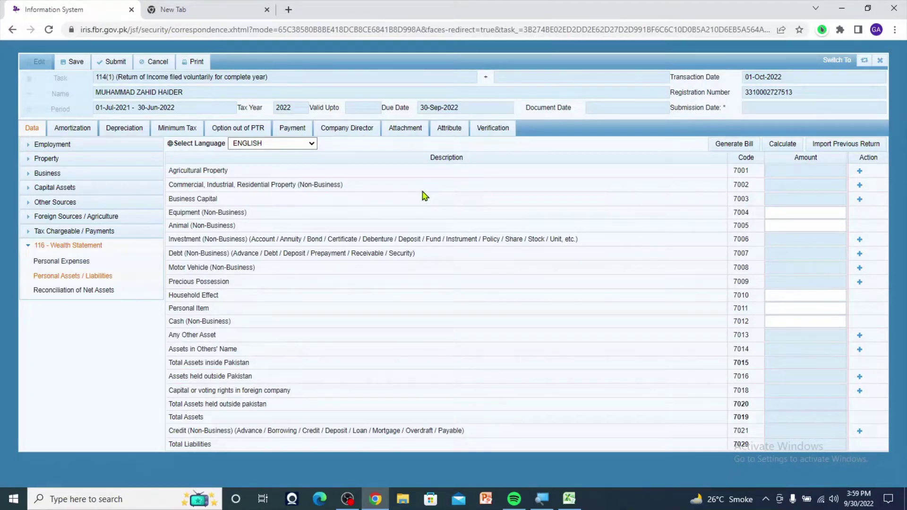
left_click(828, 213)
left_click(859, 200)
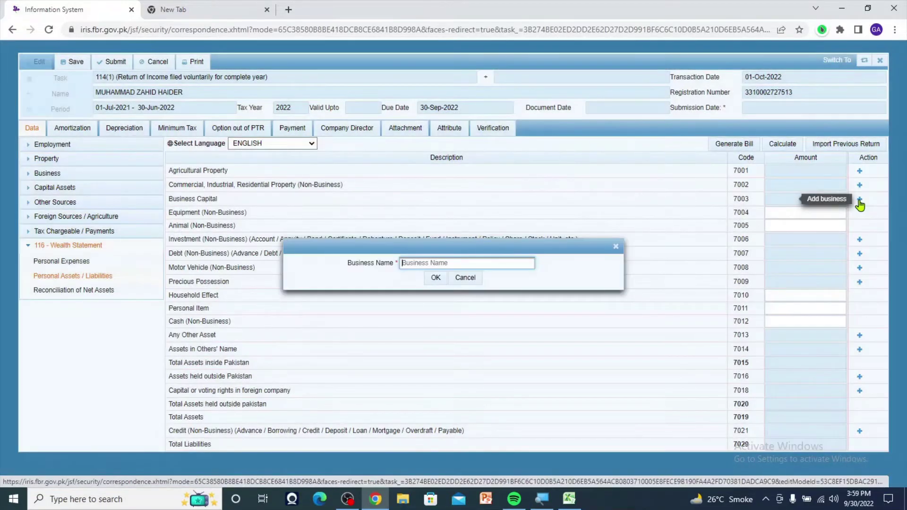
left_click(465, 278)
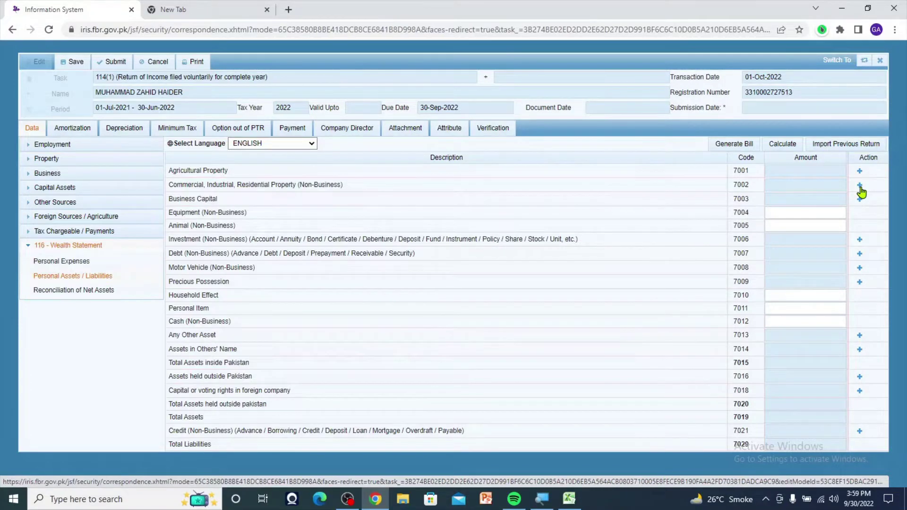
left_click(860, 186)
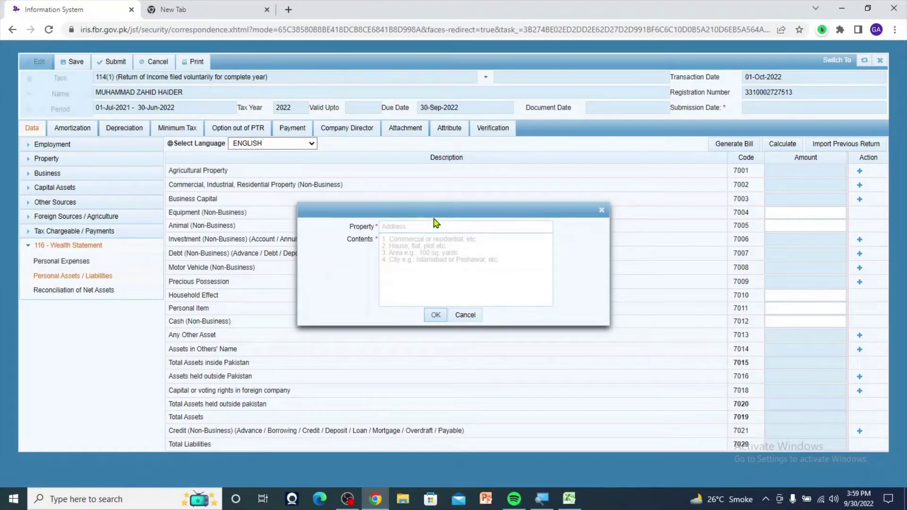
left_click(422, 223)
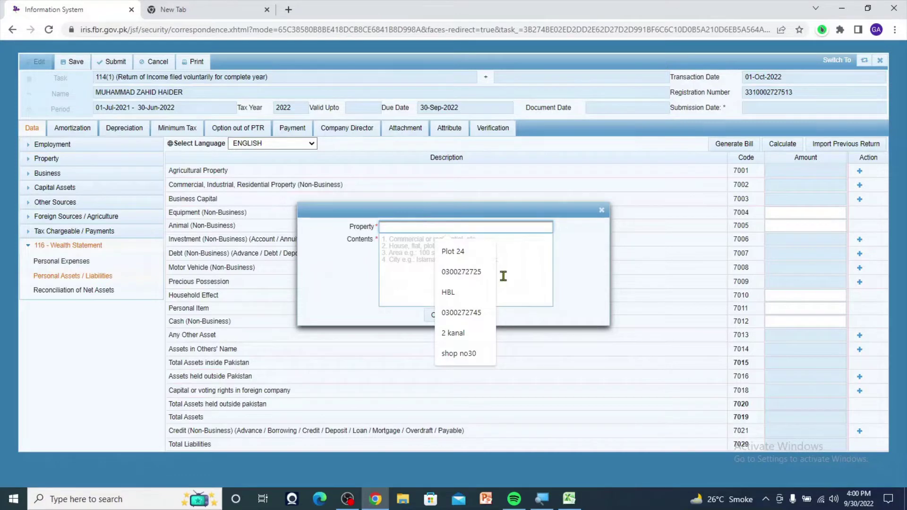
left_click(479, 256)
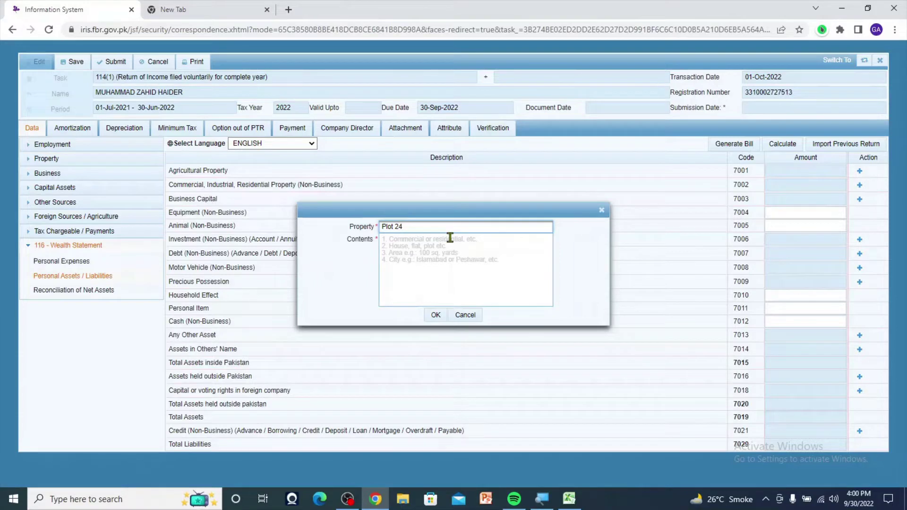
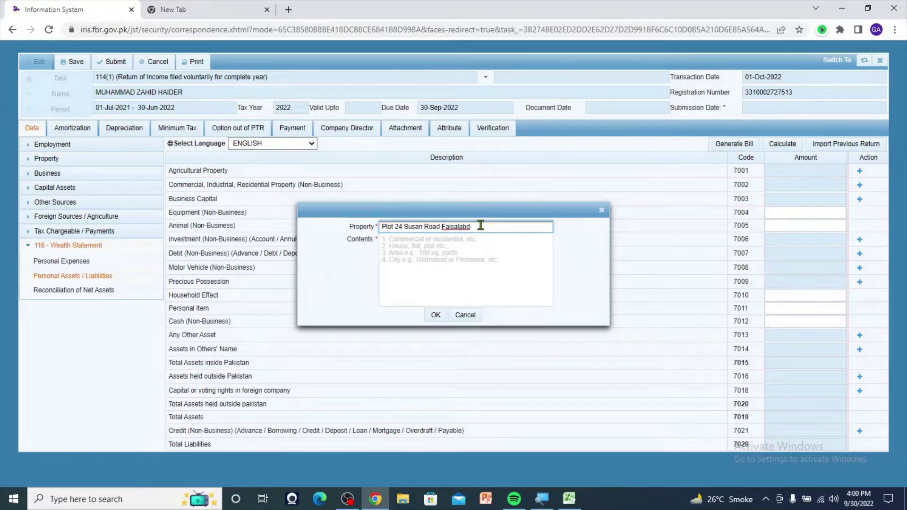
left_click(426, 258)
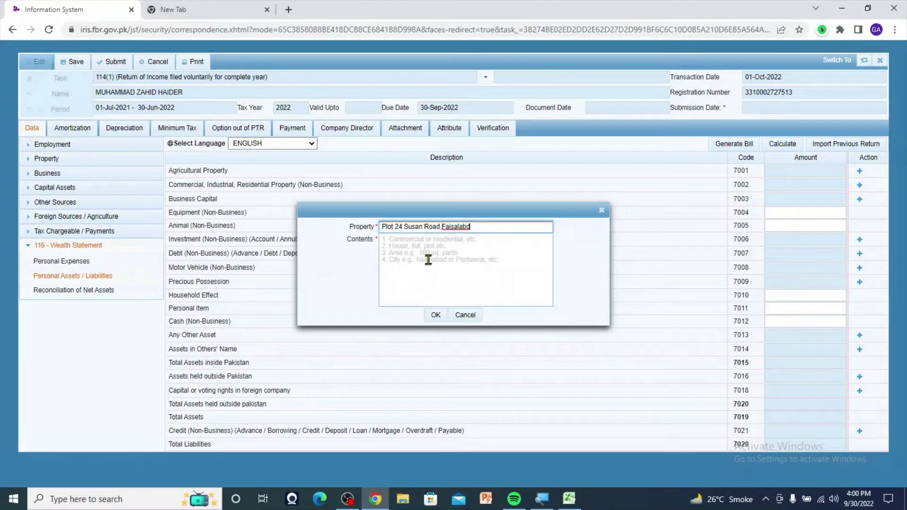
left_click(395, 240)
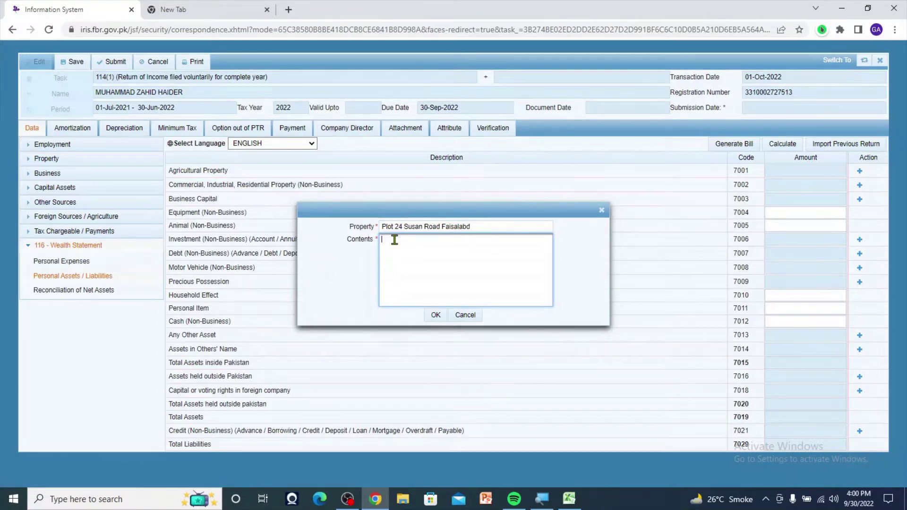
- Enter 'Residential 10 marla Purchased on 30 may 2022' as the property contents and add the 7002 row
type("Residentia 10arla  Purchased on 30 ma")
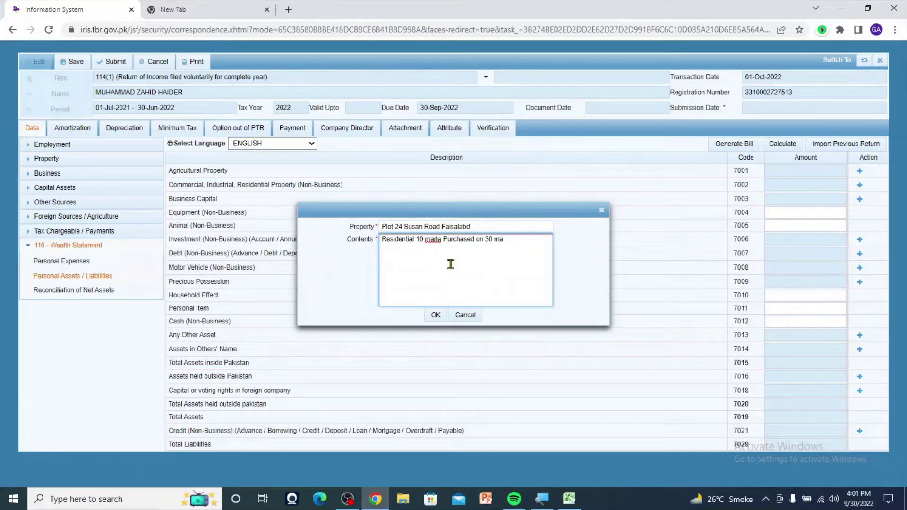
type("y 2022")
left_click(438, 315)
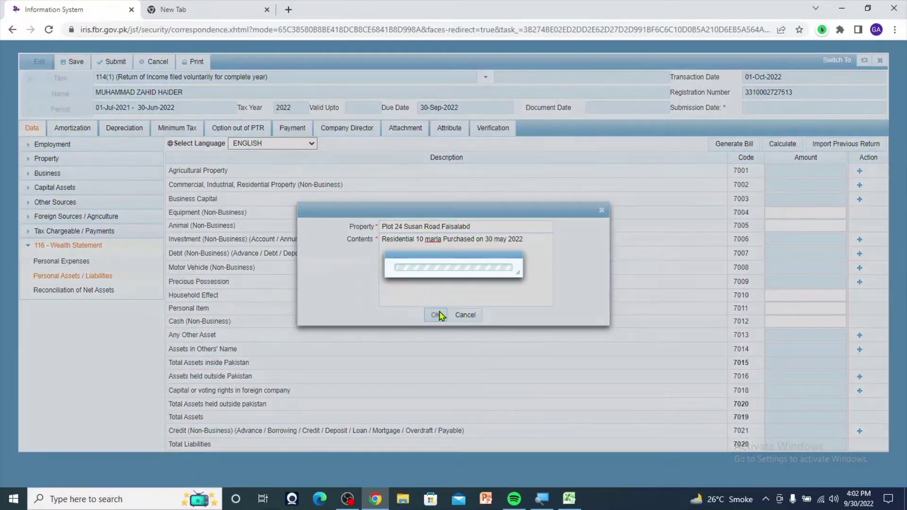
- Enter 4,000,000 as the new 7002 property amount and recalculate so total assets show 4,000,000
left_click(841, 198)
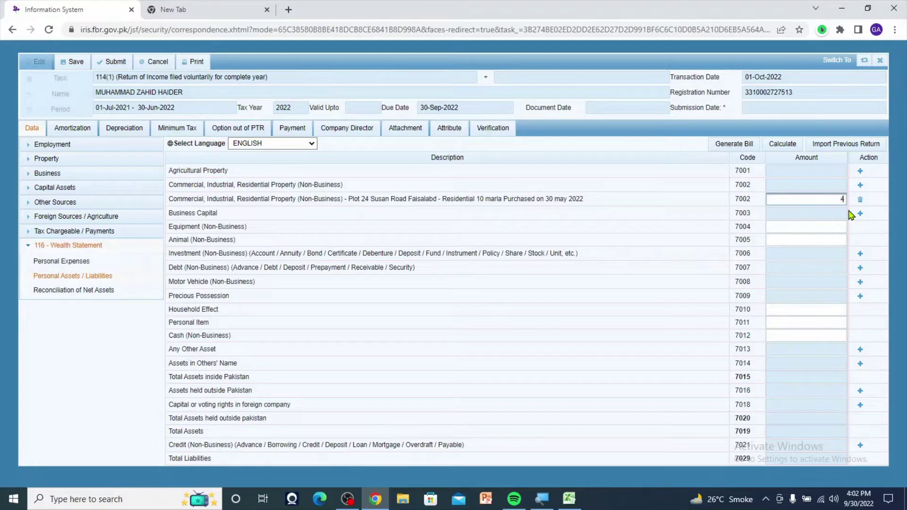
type("4000000")
left_click(790, 225)
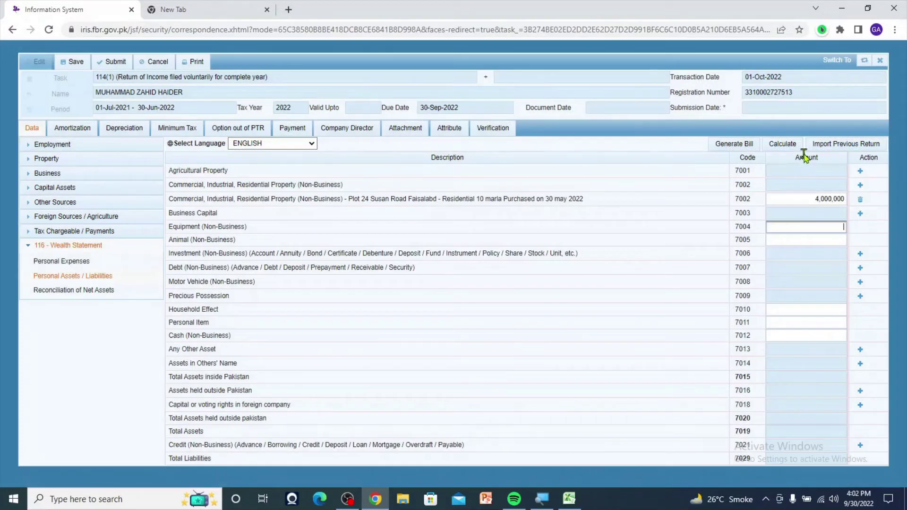
left_click(789, 145)
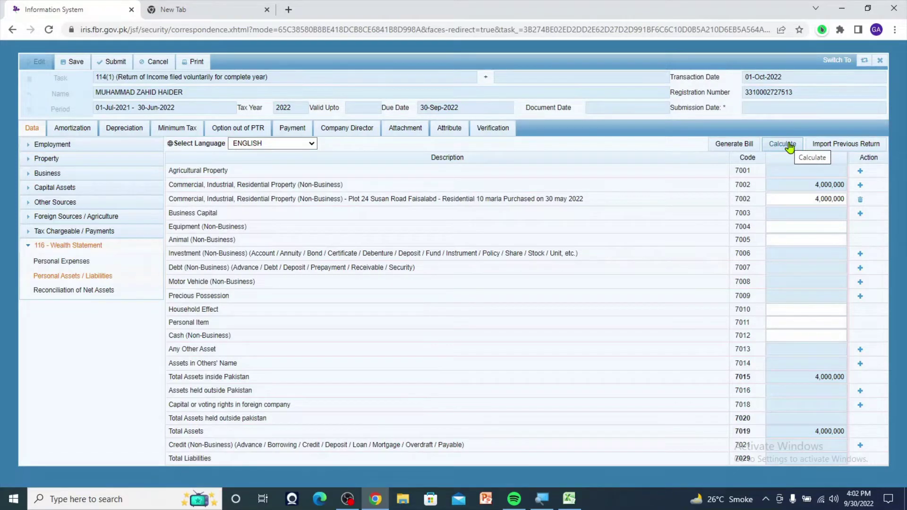
left_click(796, 199)
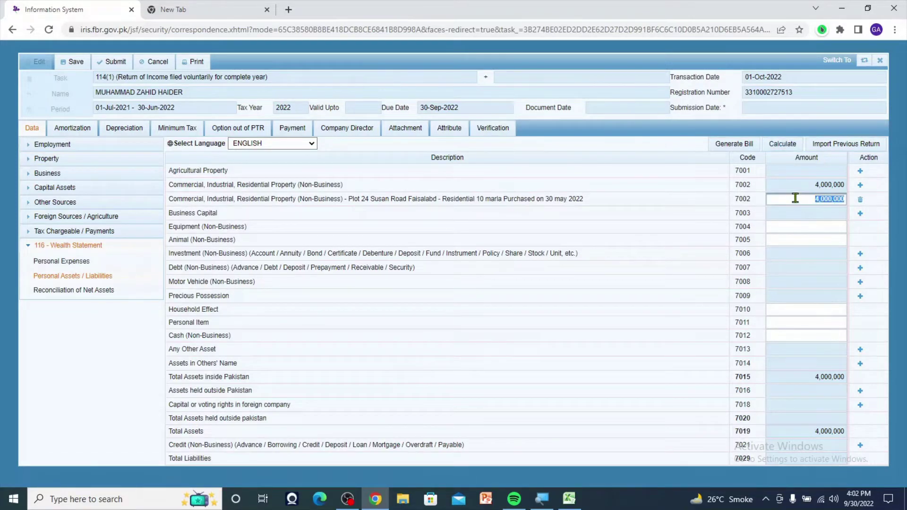
key("Tab")
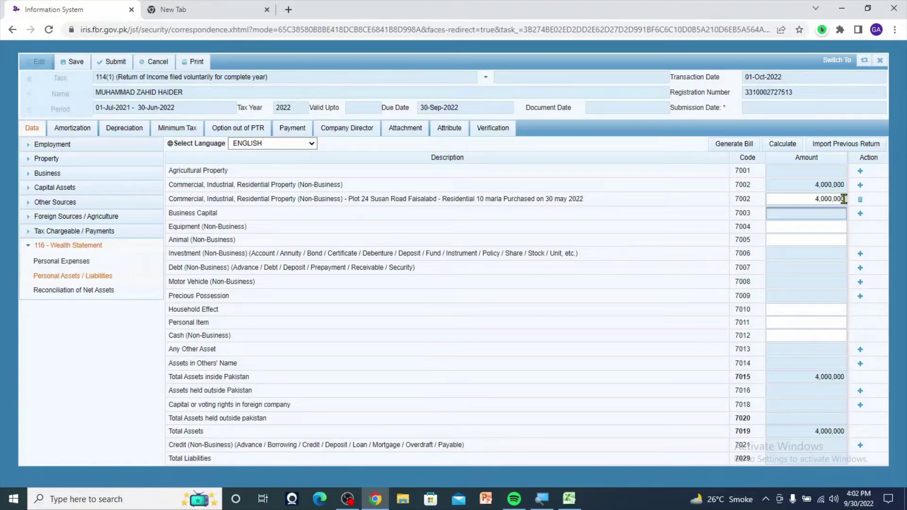
left_click(833, 230)
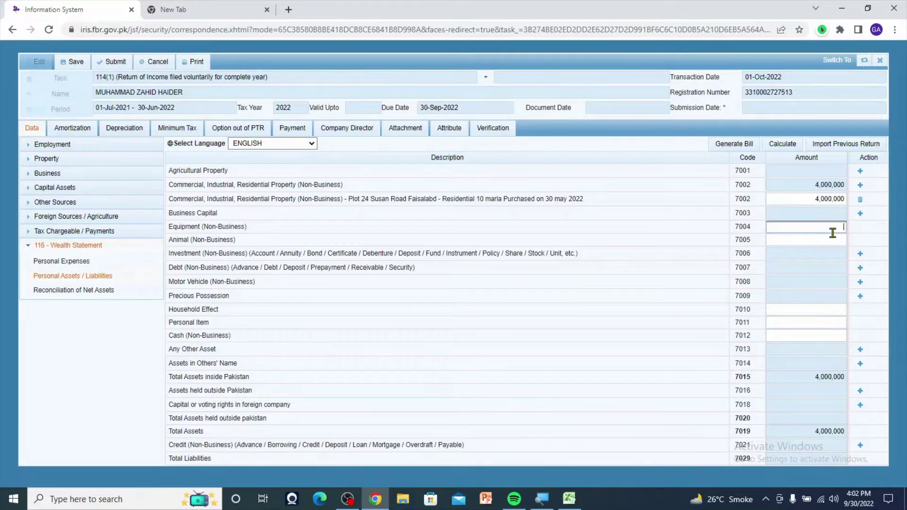
left_click(809, 200)
left_click(808, 202)
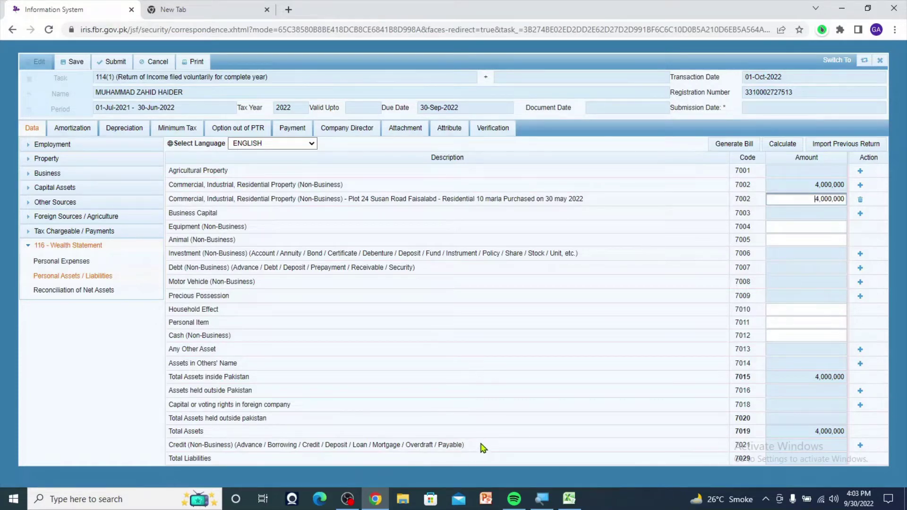
- Start a non-business credit entry with the suggested Plot 24 creditor
left_click(860, 445)
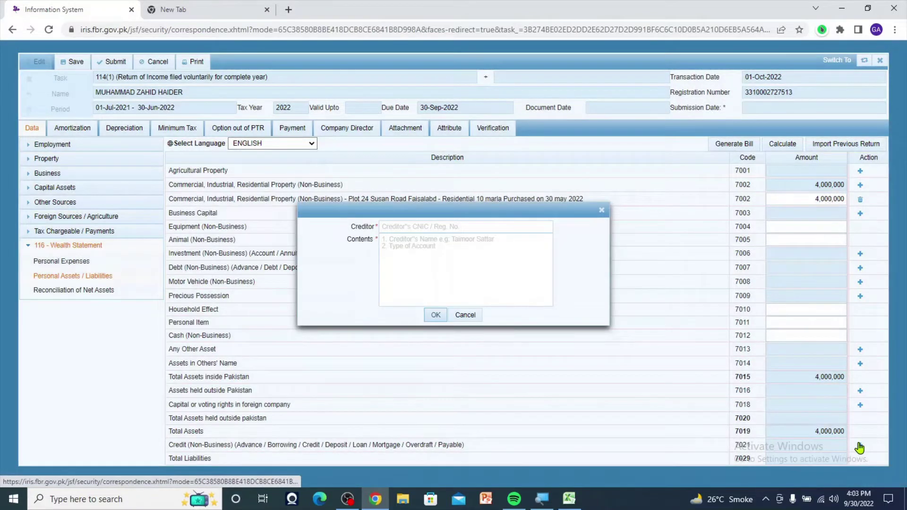
left_click(410, 227)
left_click(446, 254)
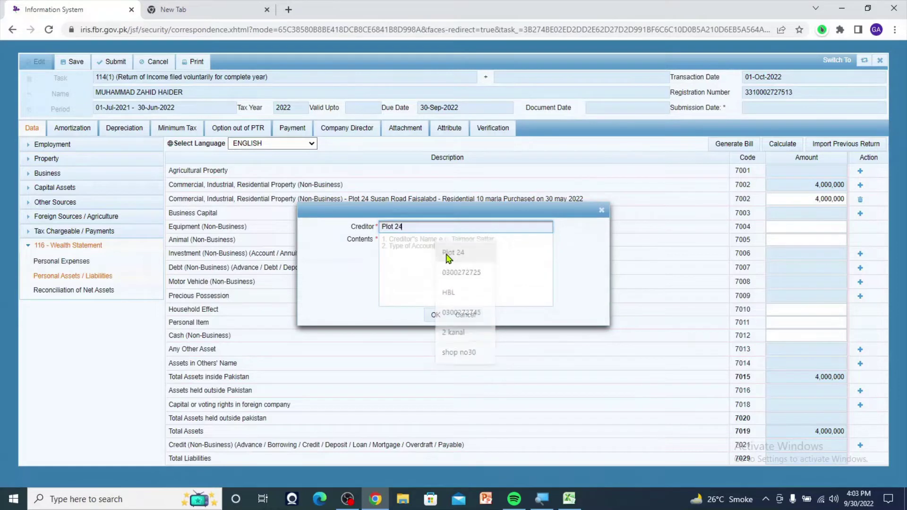
left_click(402, 242)
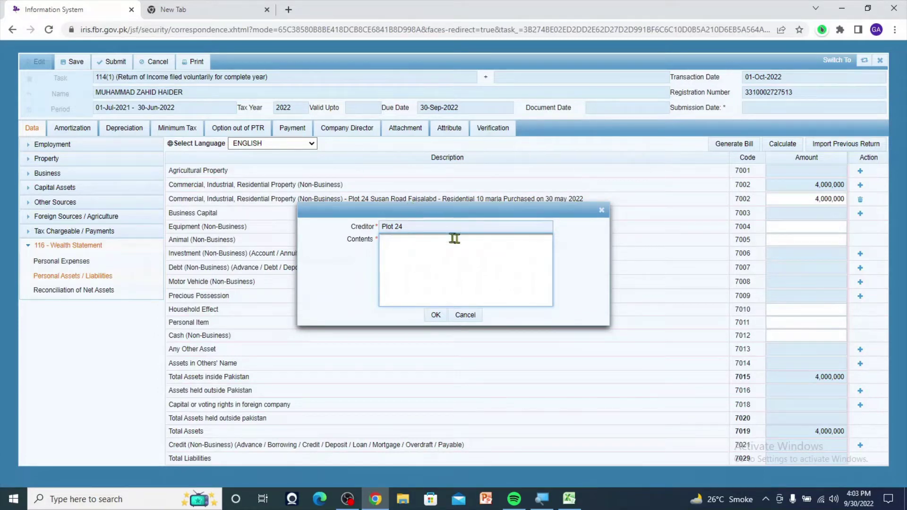
left_click_drag(525, 216, 532, 241)
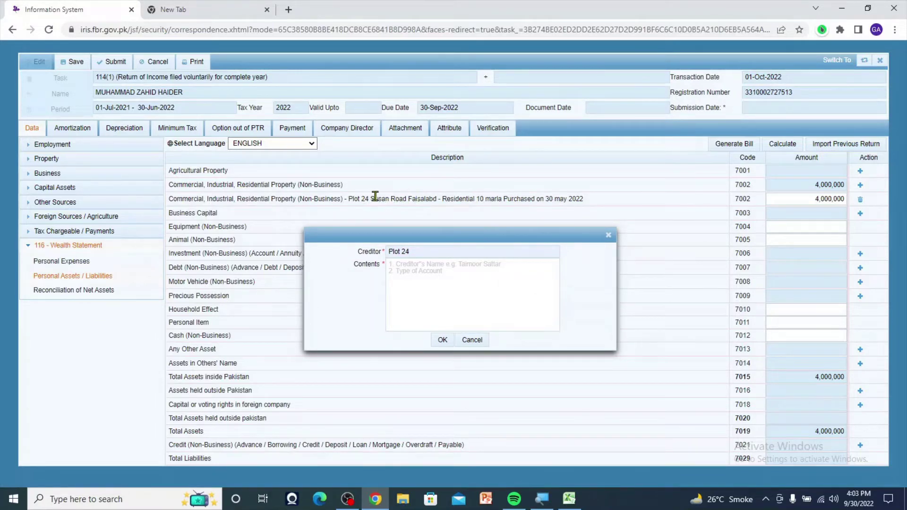
left_click_drag(370, 199, 590, 202)
key("ctrl+c")
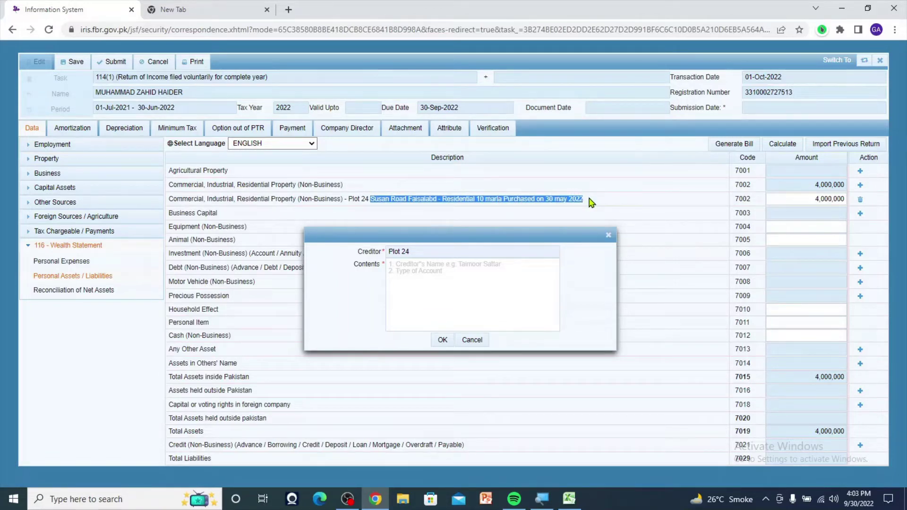
left_click(436, 265)
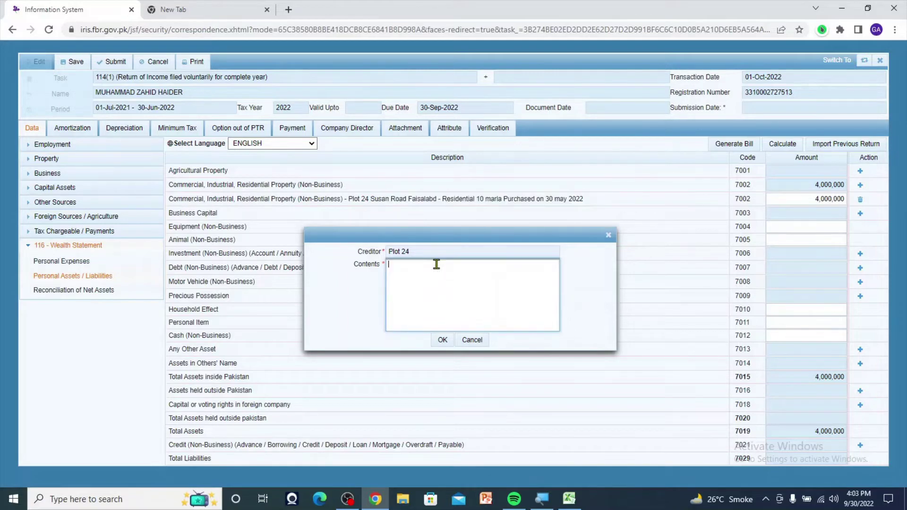
key("ctrl+v")
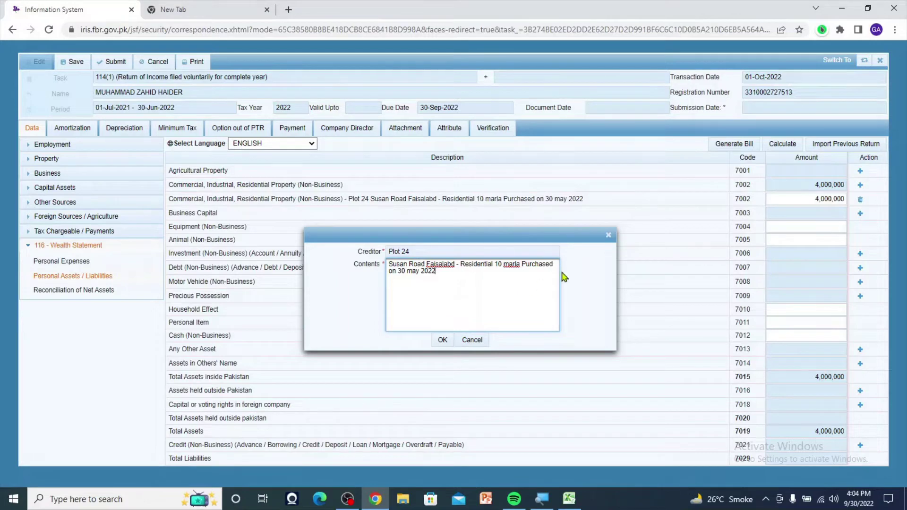
key("ctrl+a")
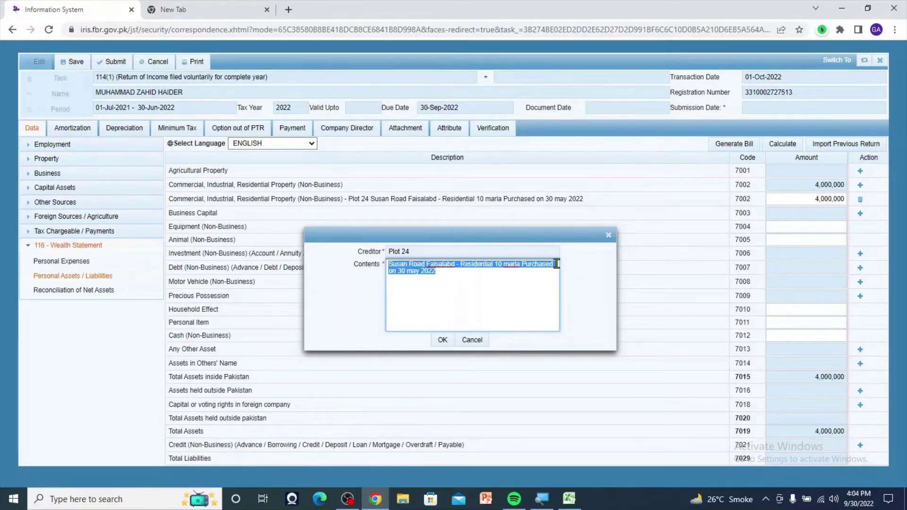
left_click(531, 278)
key("ctrl+shift+Left")
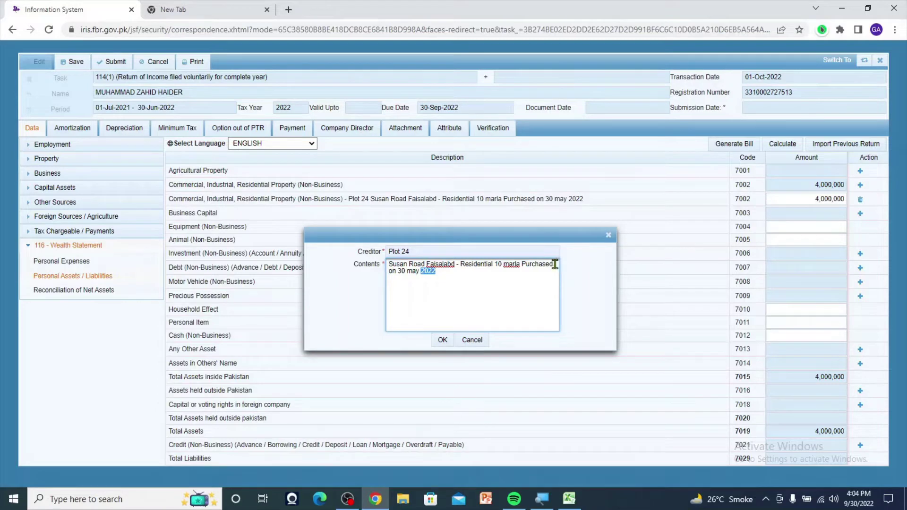
left_click(551, 265)
double_click(551, 264)
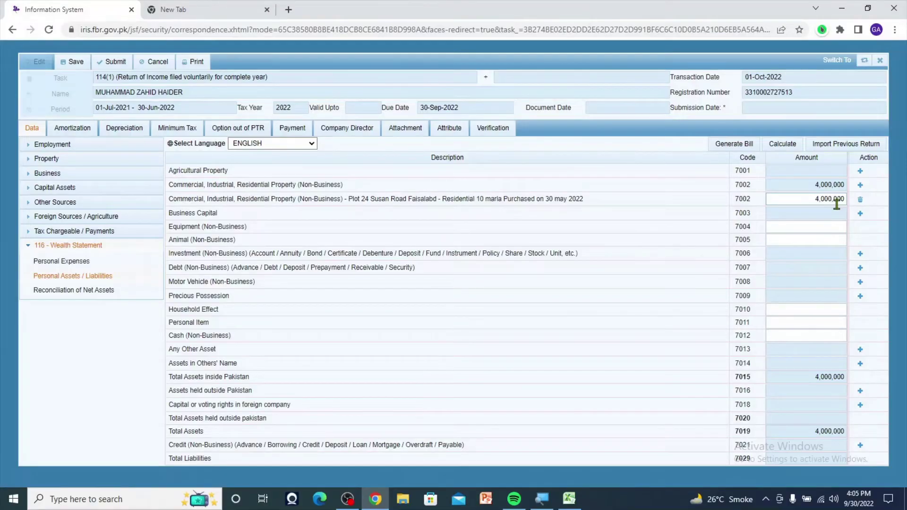
left_click(861, 202)
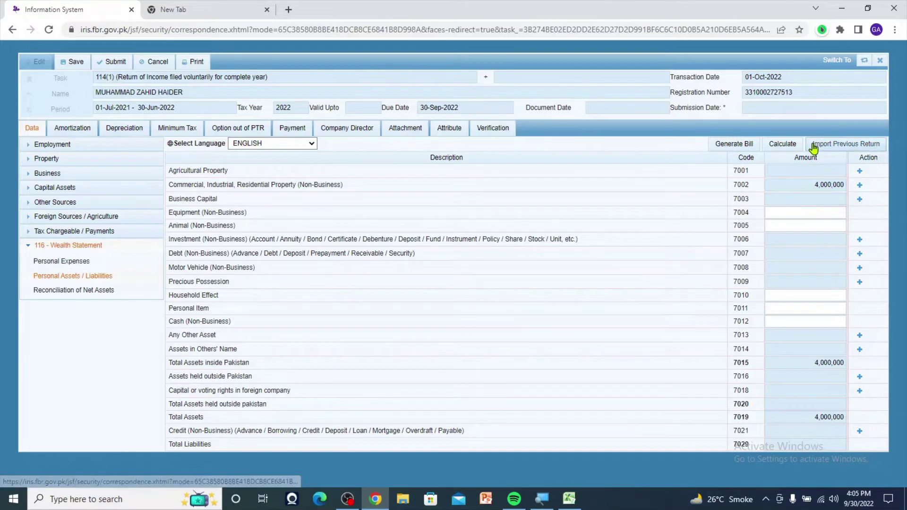
left_click(795, 146)
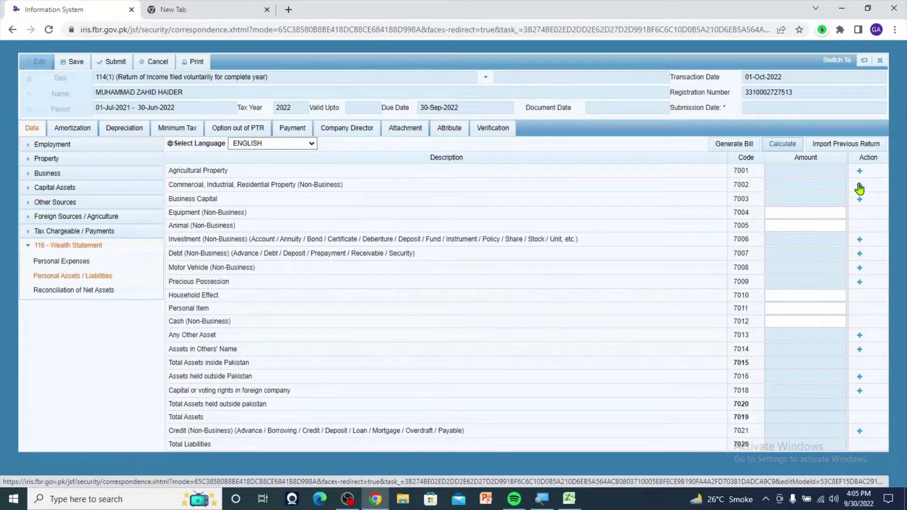
left_click(860, 188)
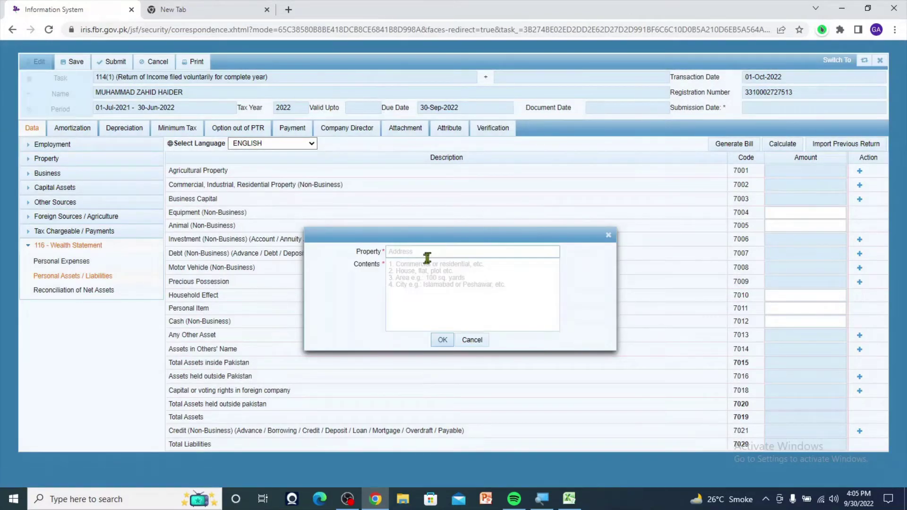
left_click(427, 255)
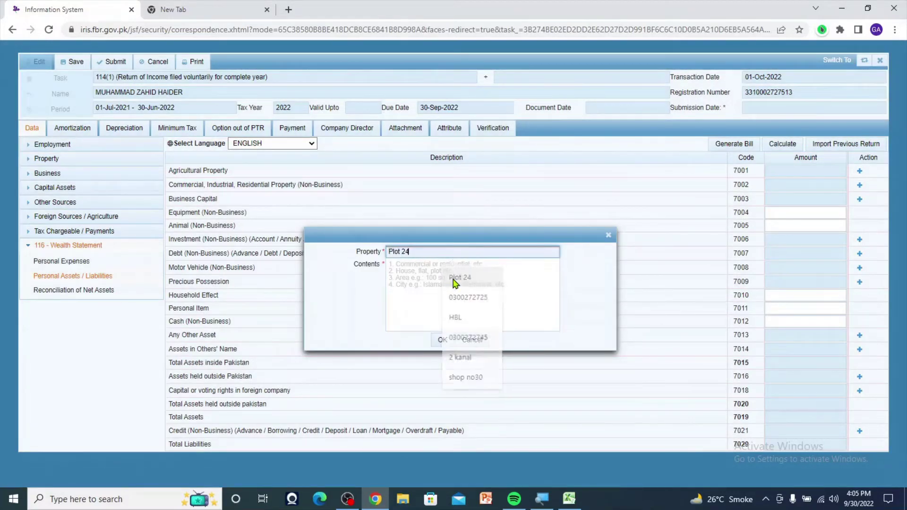
left_click(456, 279)
left_click(414, 270)
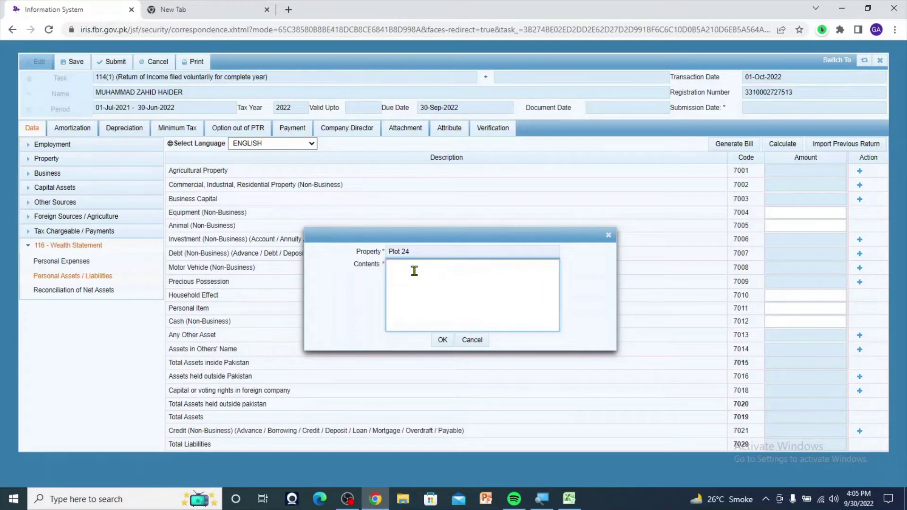
type("on Installments")
left_click(442, 340)
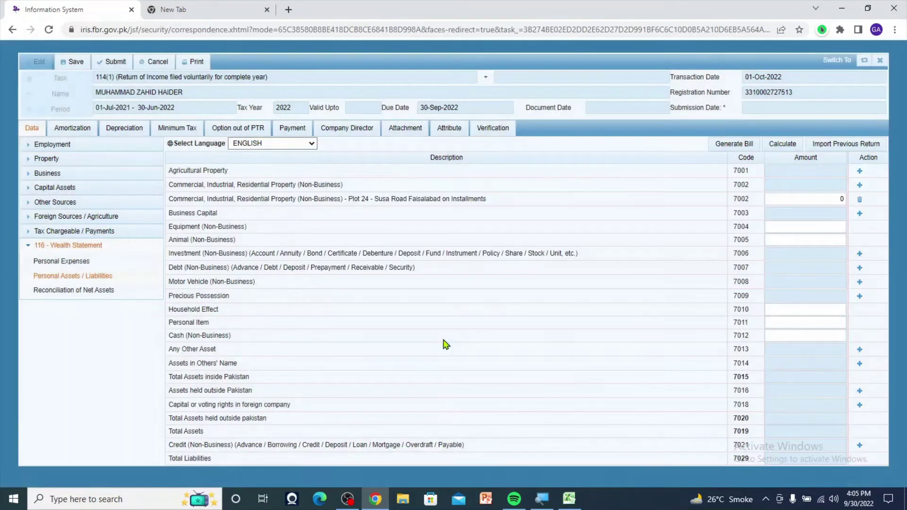
- Give the Plot 24 installments property 4,000,000 and recalculate the totals
left_click(844, 199)
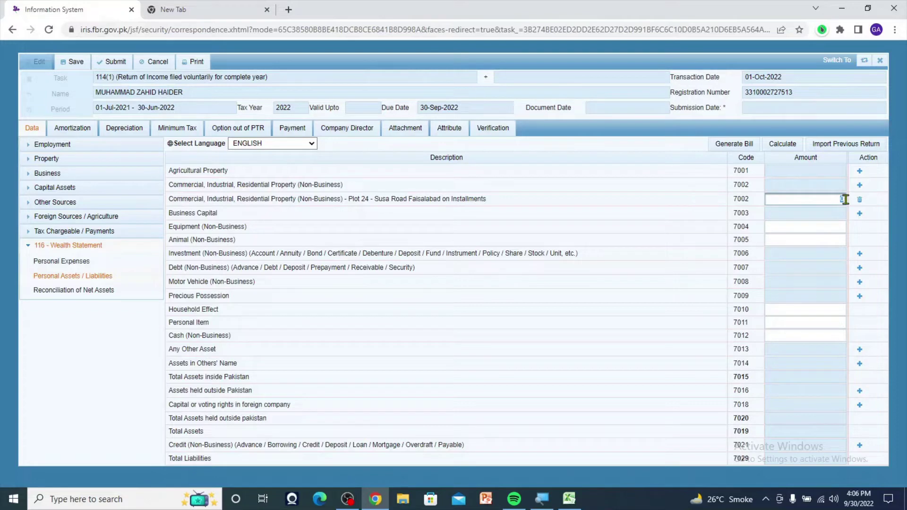
type("4")
type("000000")
left_click(782, 145)
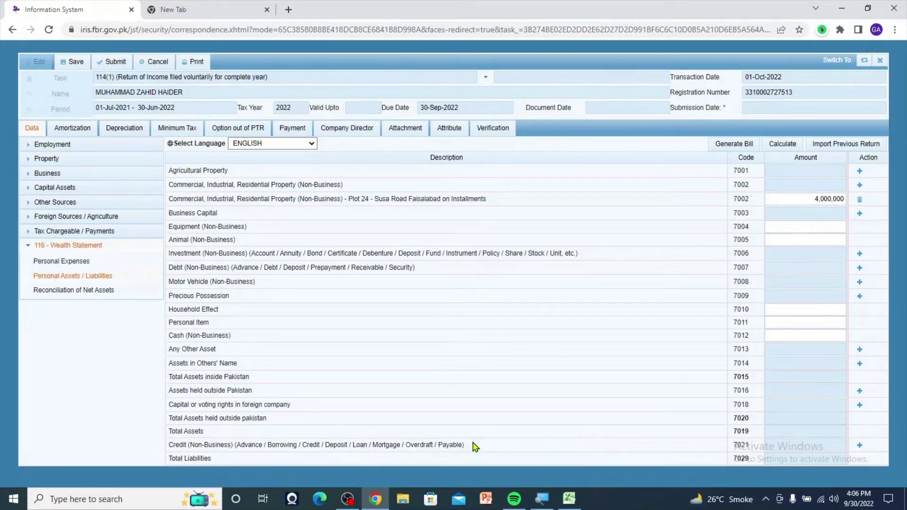
left_click(860, 449)
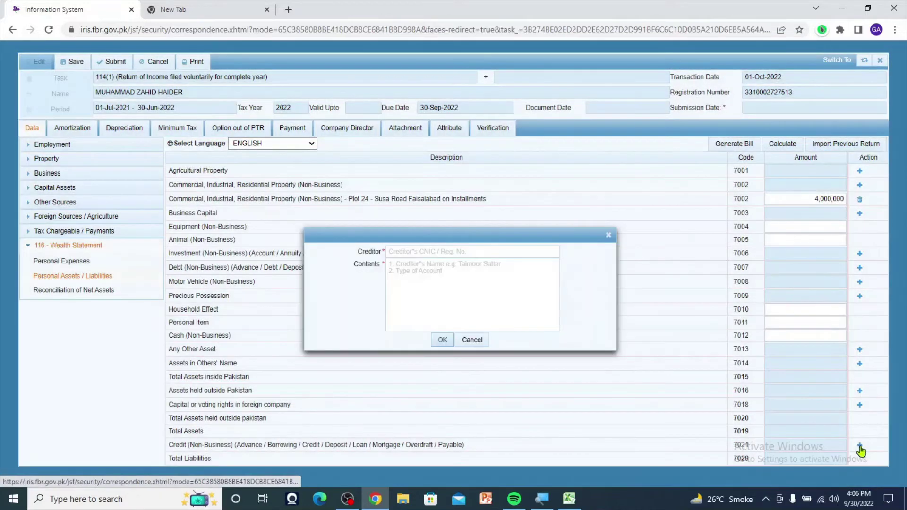
left_click(419, 253)
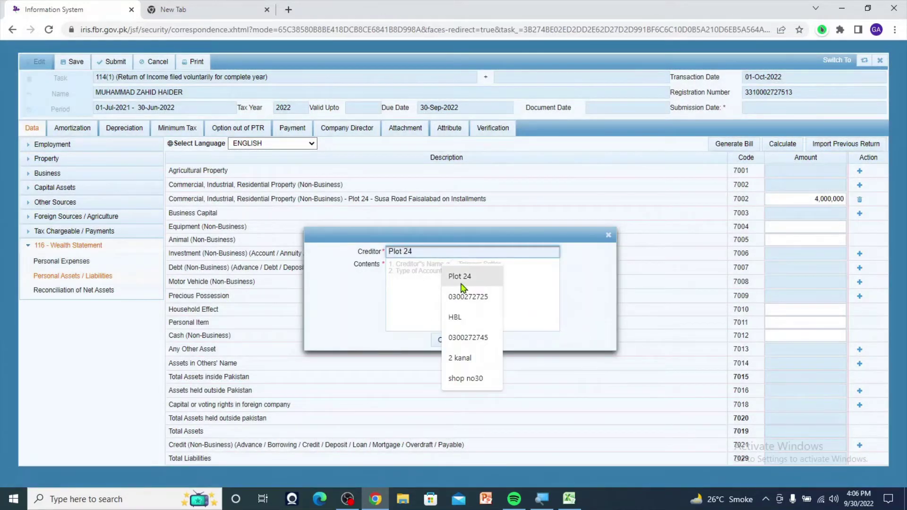
left_click(462, 280)
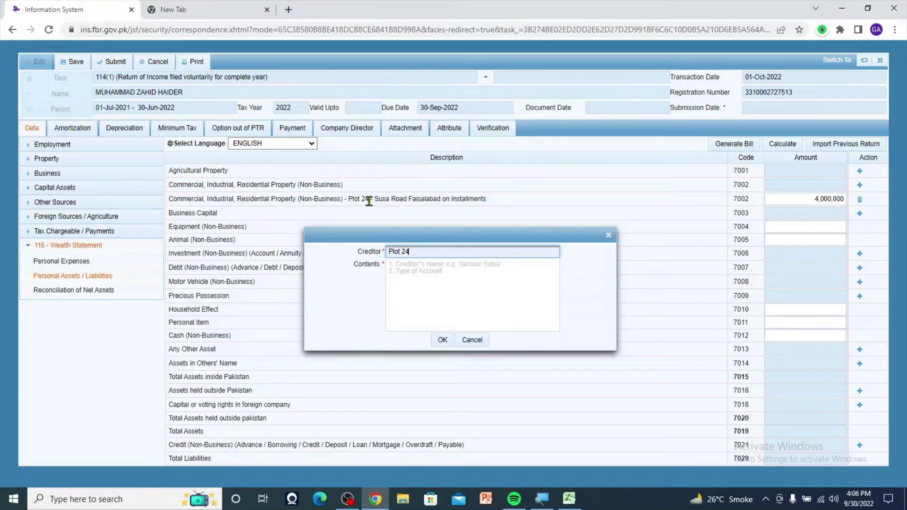
left_click_drag(373, 198, 493, 201)
key("ctrl+c")
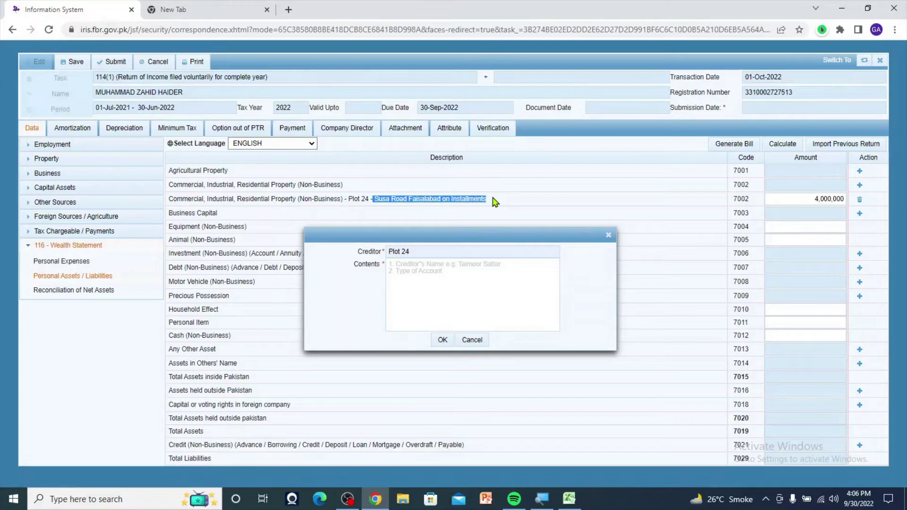
left_click(410, 270)
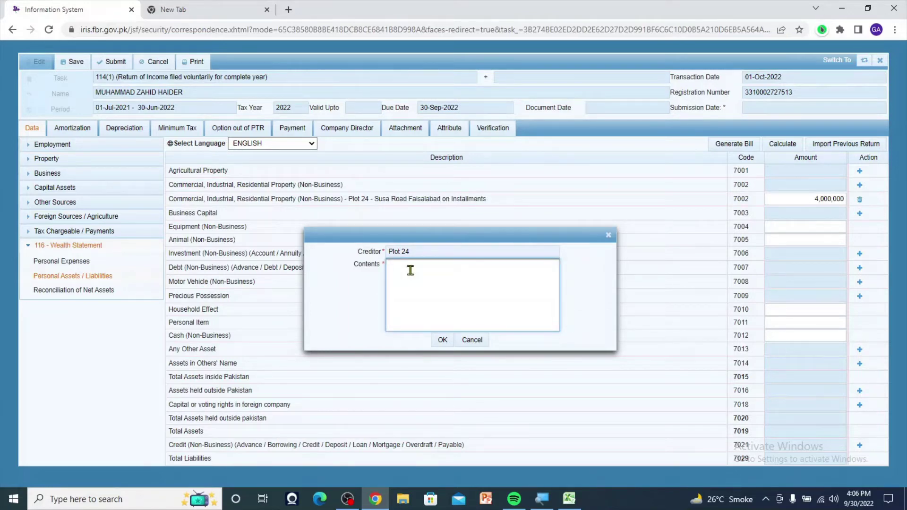
key("ctrl+v")
key("BackSpace")
key("BackSpace")
key("BackSpace")
key("BackSpace")
key("BackSpace")
type("IFayable")
left_click(444, 338)
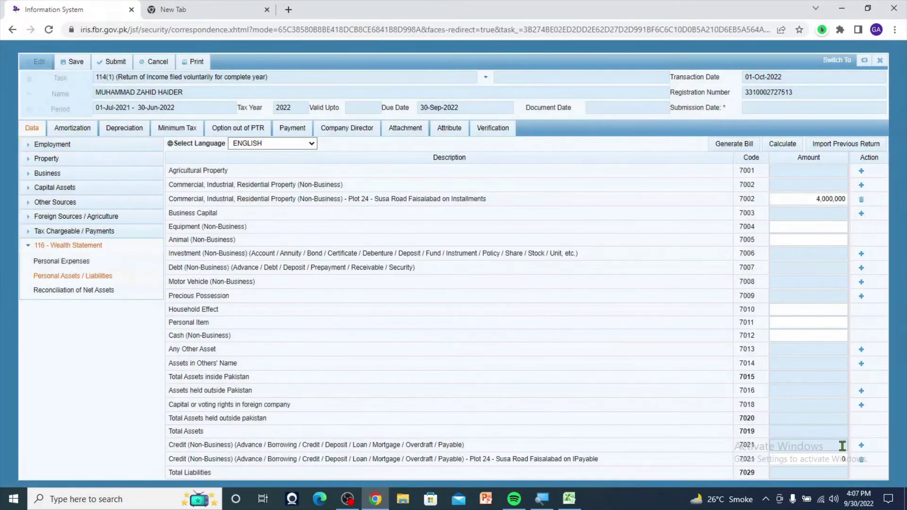
- Set the Plot 24 IPayable credit to 3,000,000 and recalculate: liabilities 3,000,000 against 4,000,000 assets
left_click(807, 459)
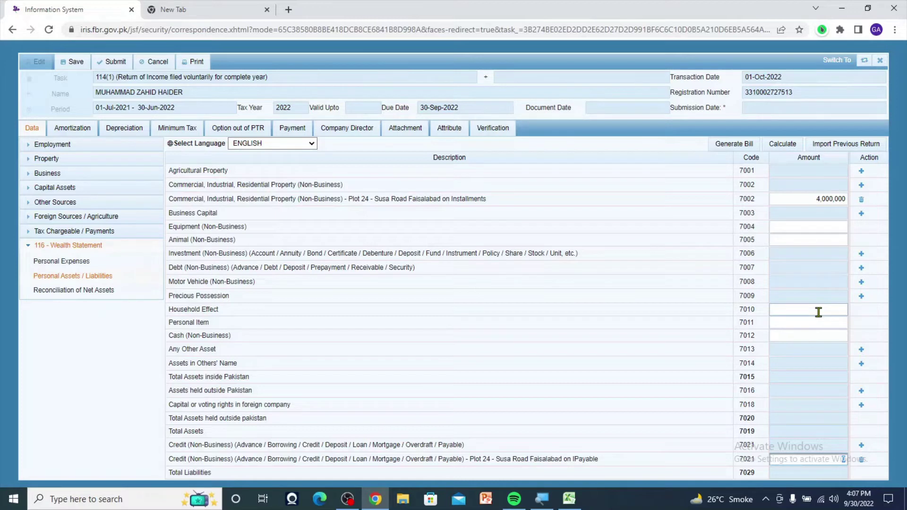
type("3000000")
left_click(782, 144)
left_click(785, 145)
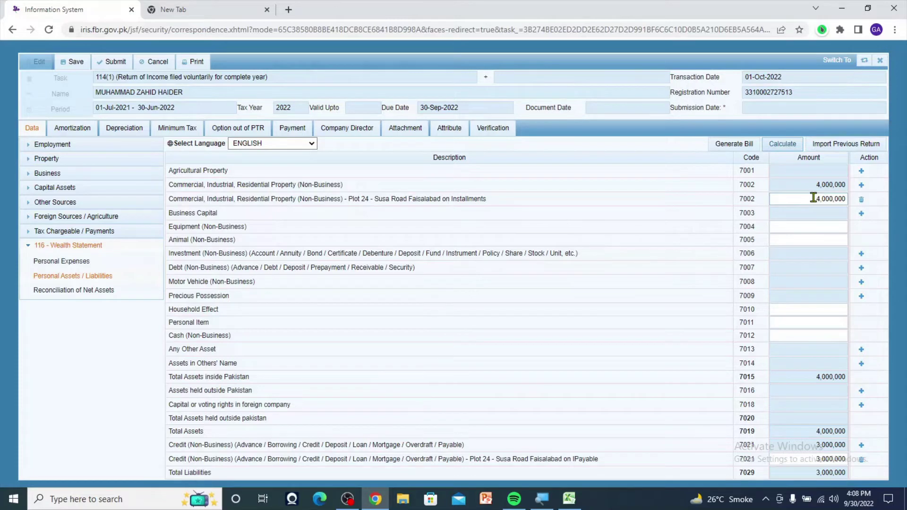
left_click_drag(813, 198, 849, 206)
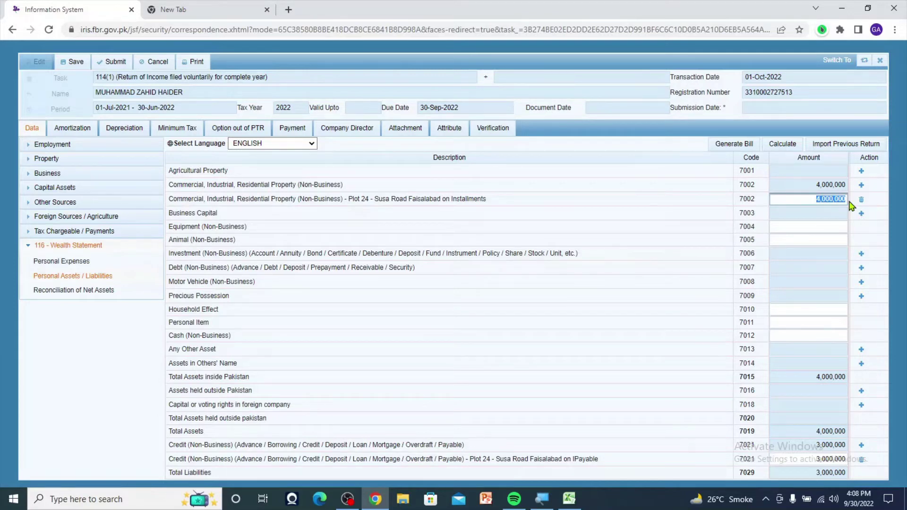
- Set the Plot 24 installments amount to 1,000,000, delete the Plot 24 credit row, and recalculate
type("1000000")
left_click(829, 226)
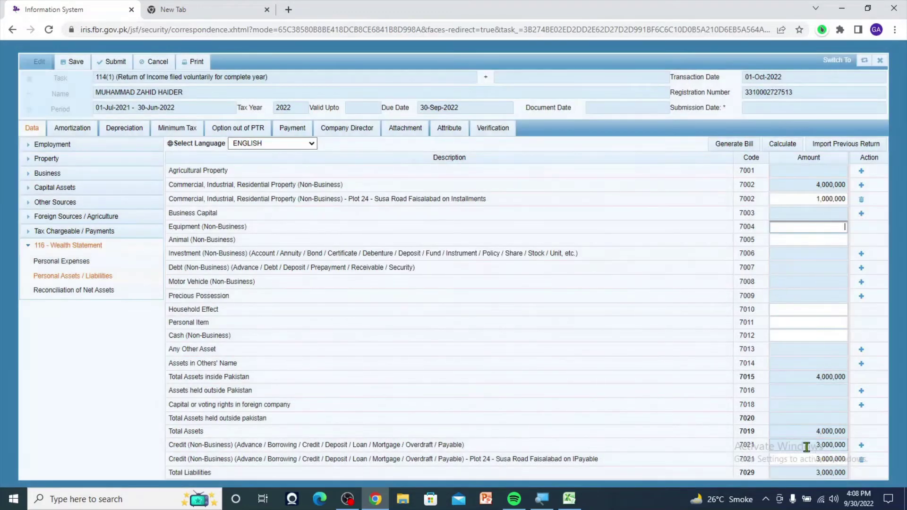
left_click(861, 460)
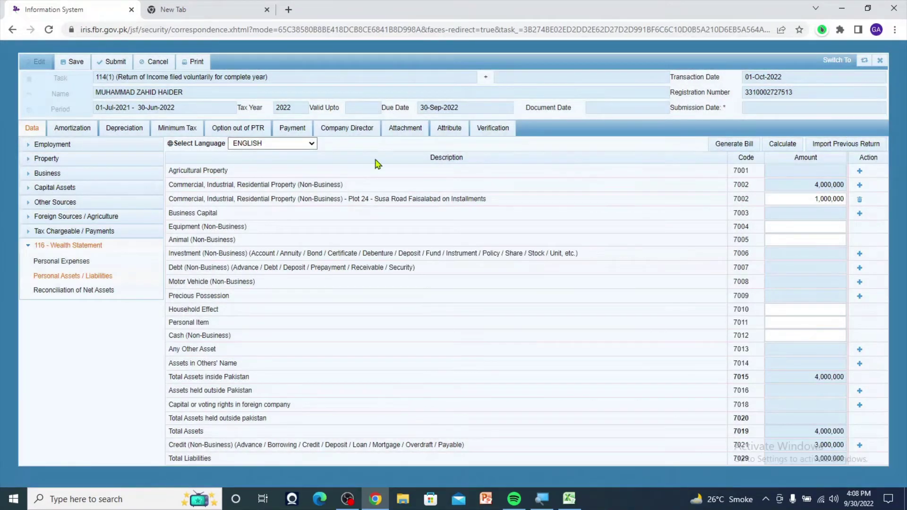
left_click(782, 145)
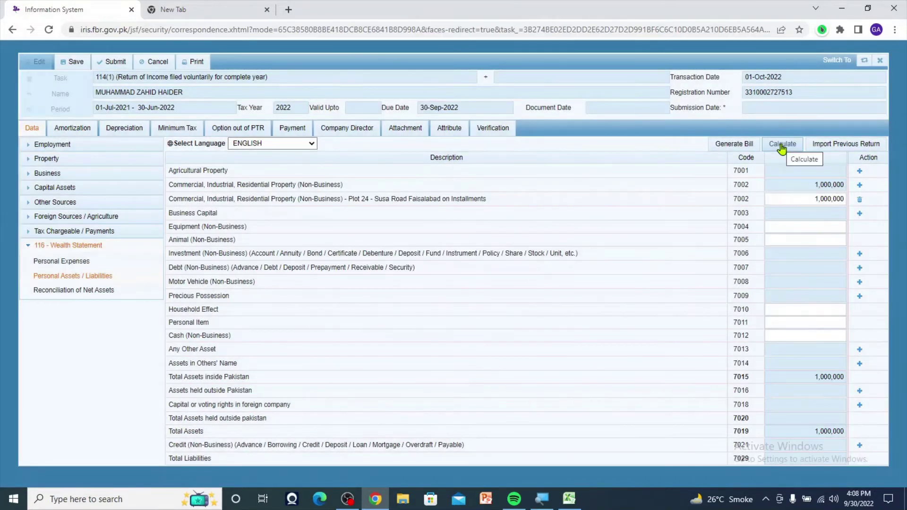
left_click(782, 144)
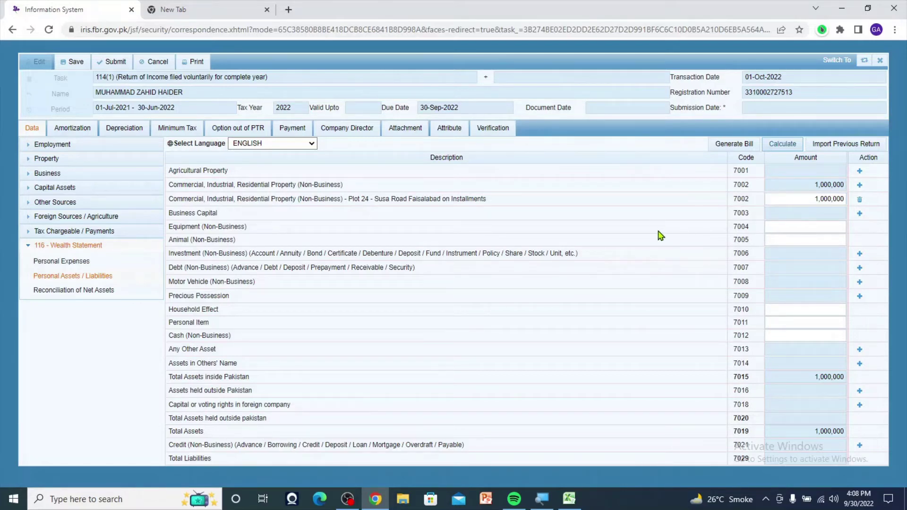
left_click(810, 201)
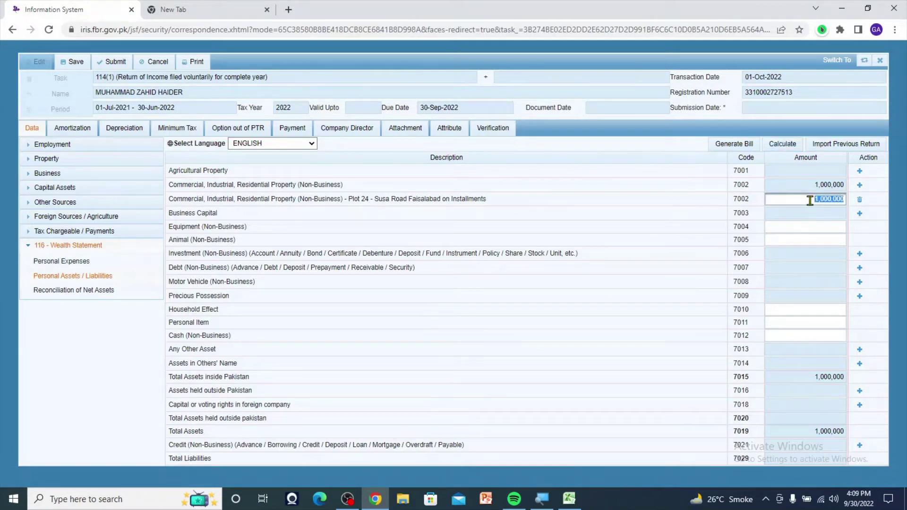
left_click(683, 201)
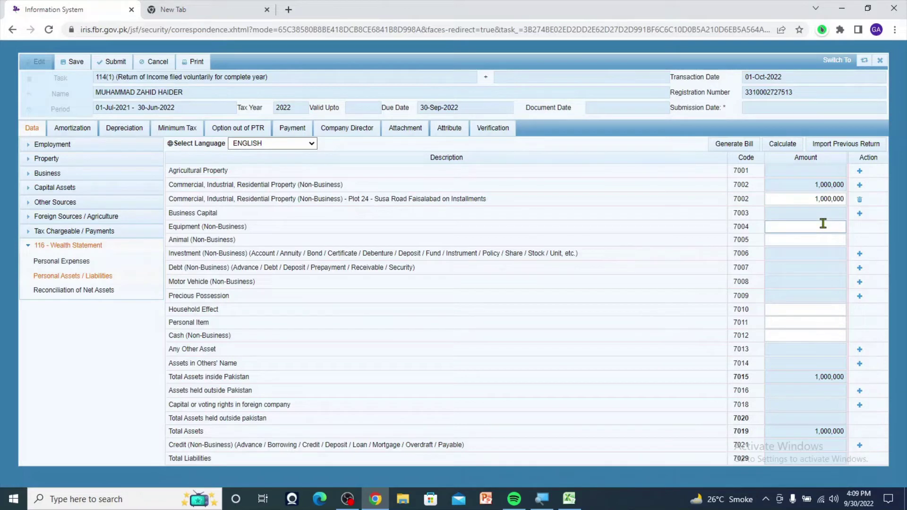
left_click(809, 199)
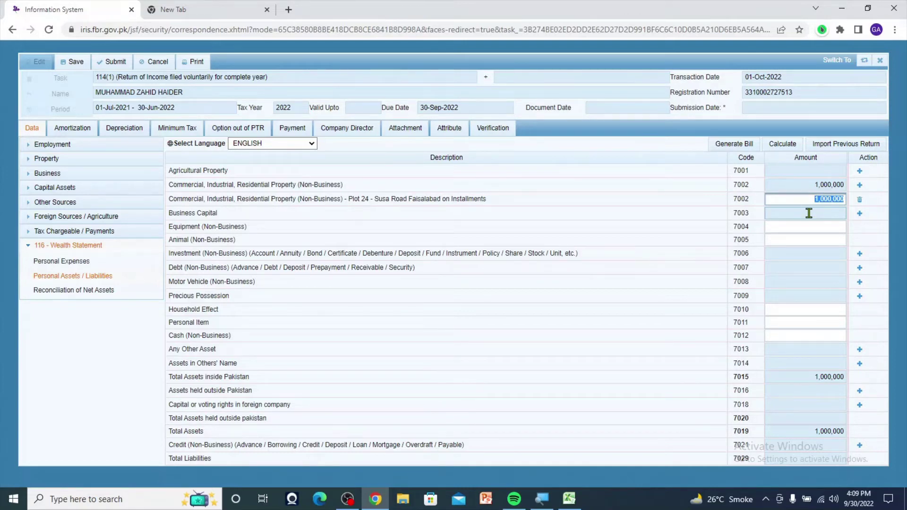
left_click(809, 213)
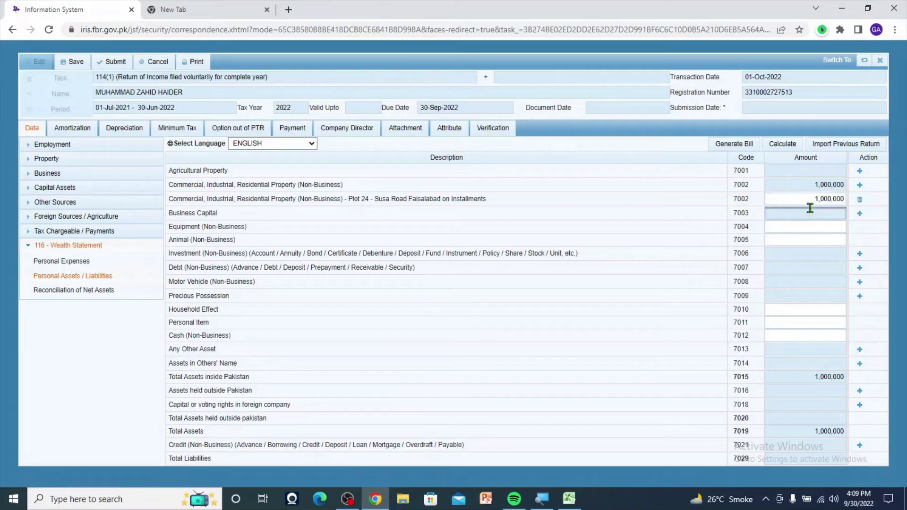
double_click(813, 202)
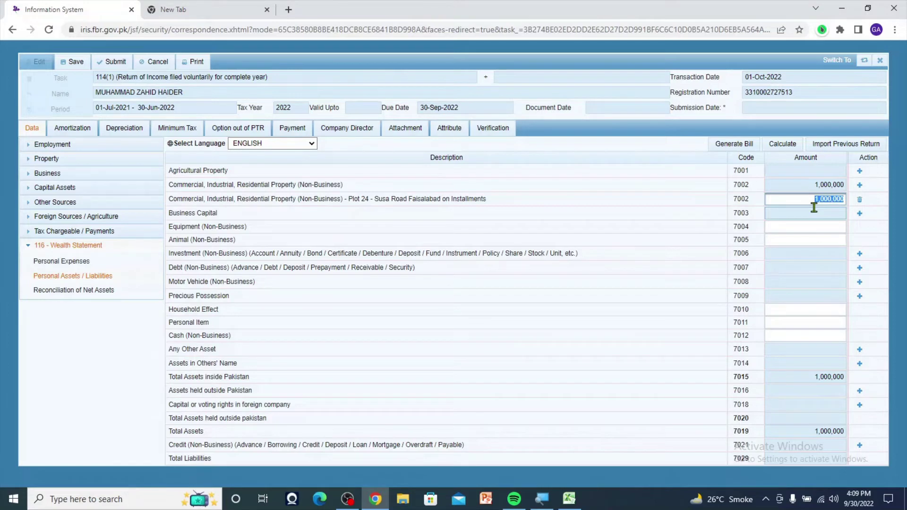
type("4000000")
left_click(676, 199)
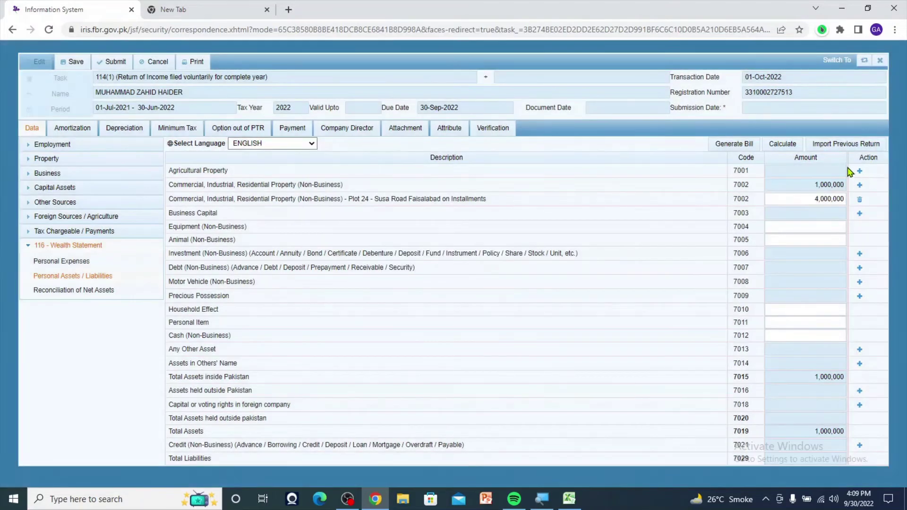
- Recalculate the wealth statement to total 4,000,000, then view the Reconciliation of Net Assets
left_click(792, 150)
left_click(808, 199)
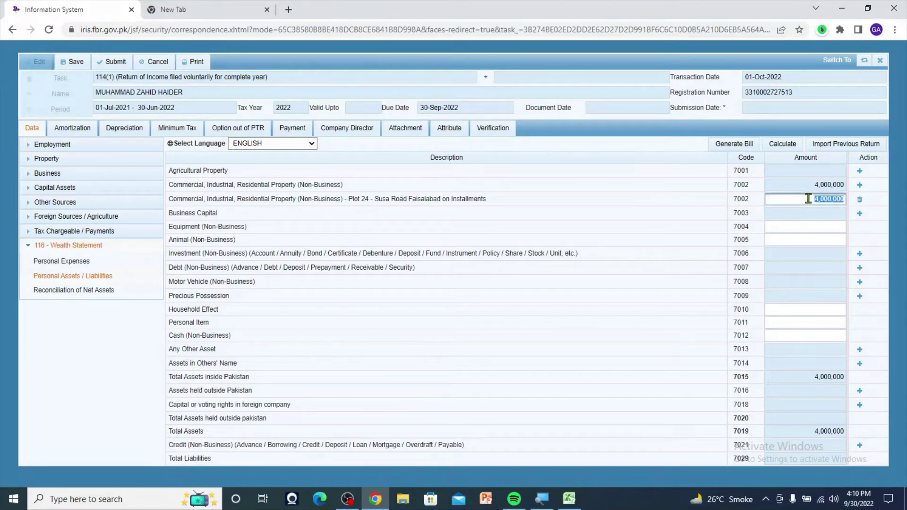
left_click(715, 246)
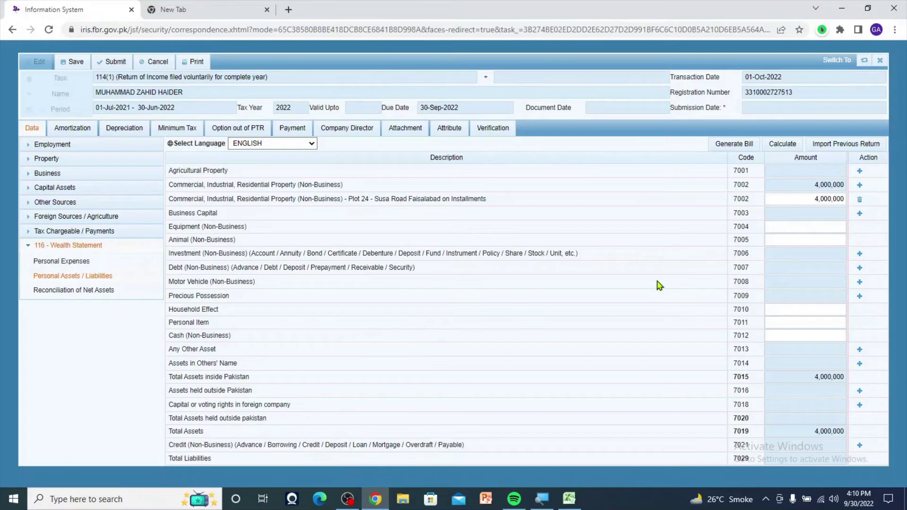
left_click(65, 295)
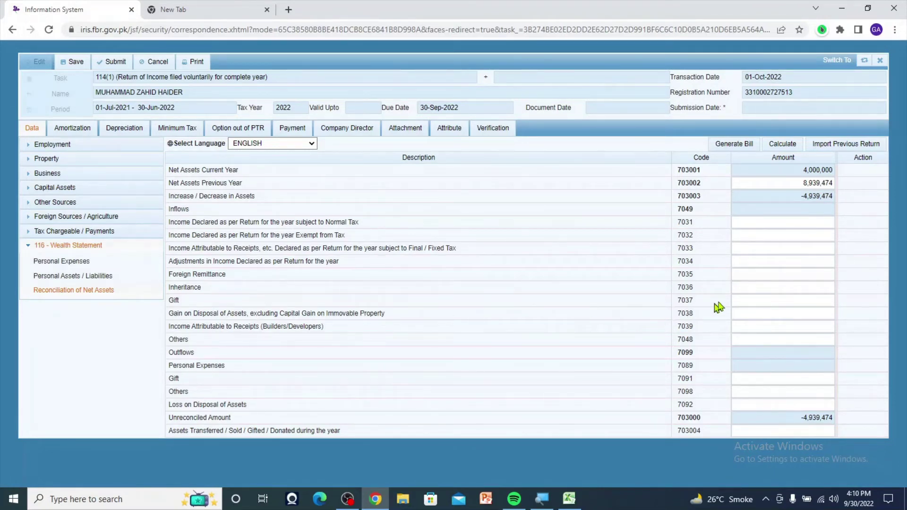
- Enter 4,000,000 as Inheritance in the net assets reconciliation and recalculate
left_click(769, 290)
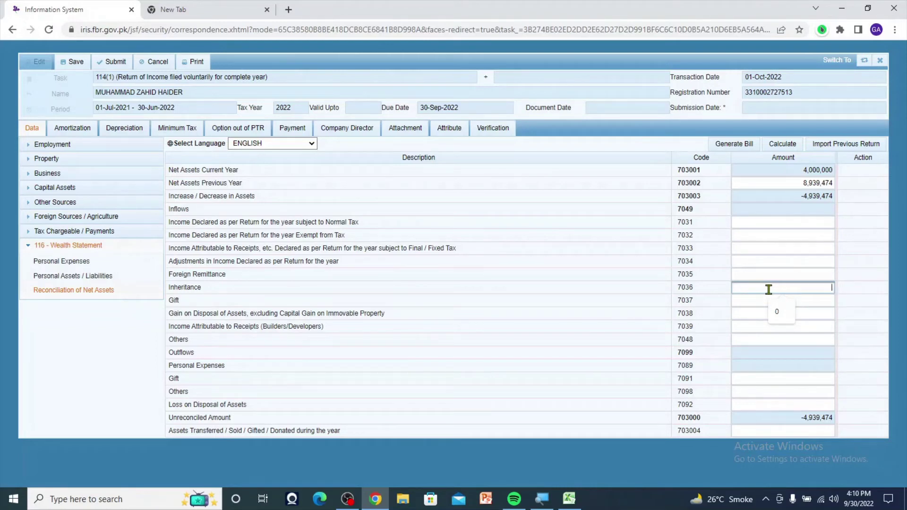
type("4000000")
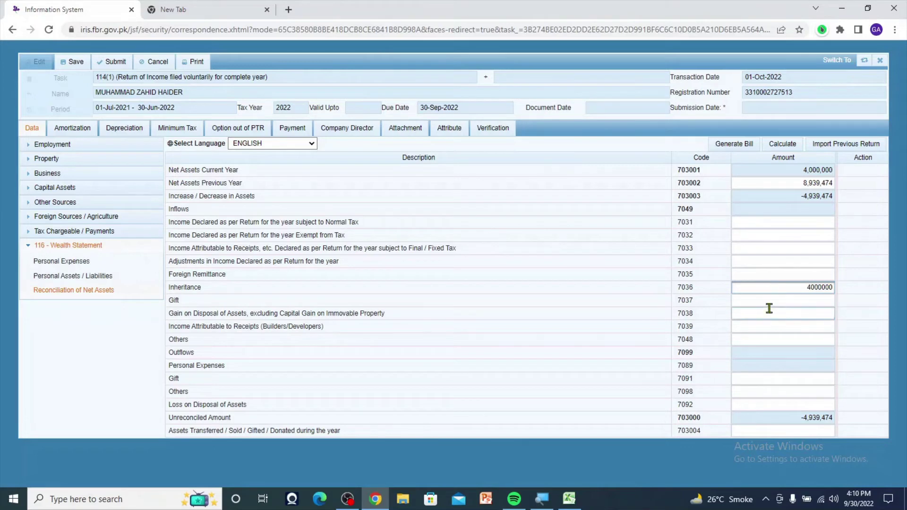
left_click(686, 337)
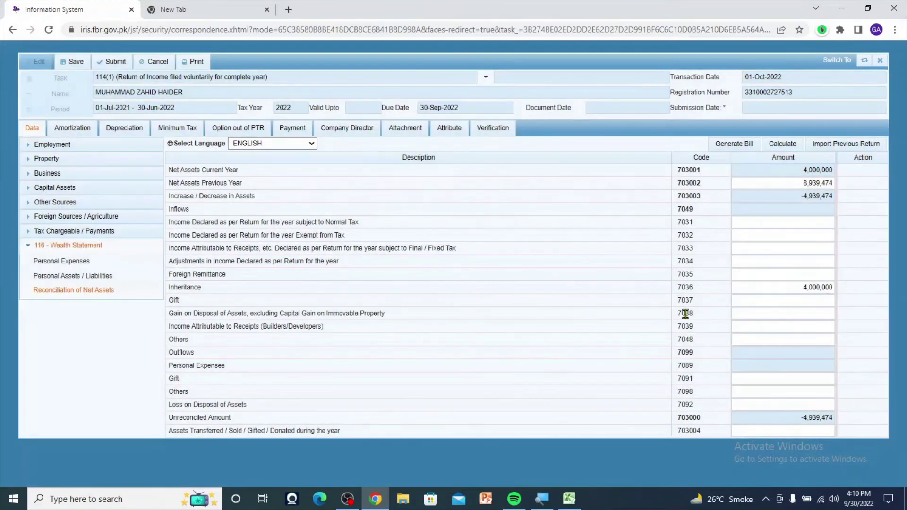
left_click(780, 151)
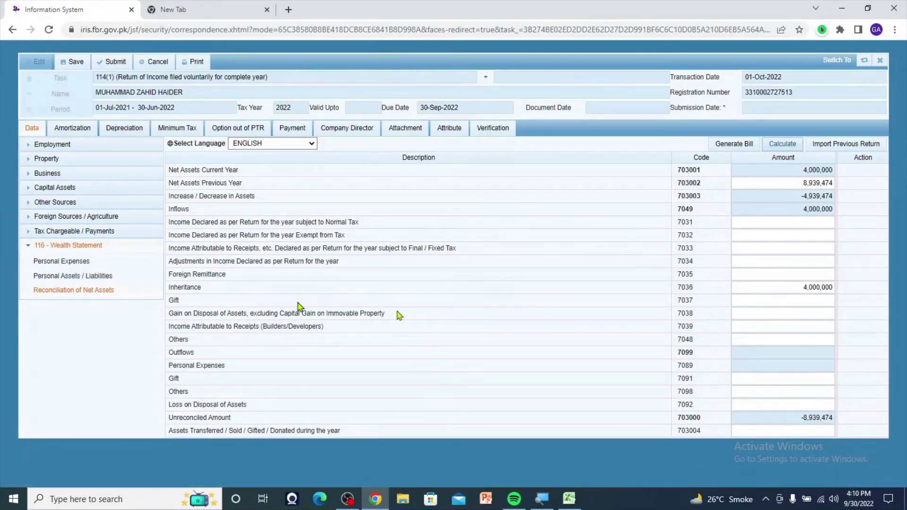
- Move the 4,000,000 from Inheritance into Gift (7037) and recalculate the totals
left_click(828, 301)
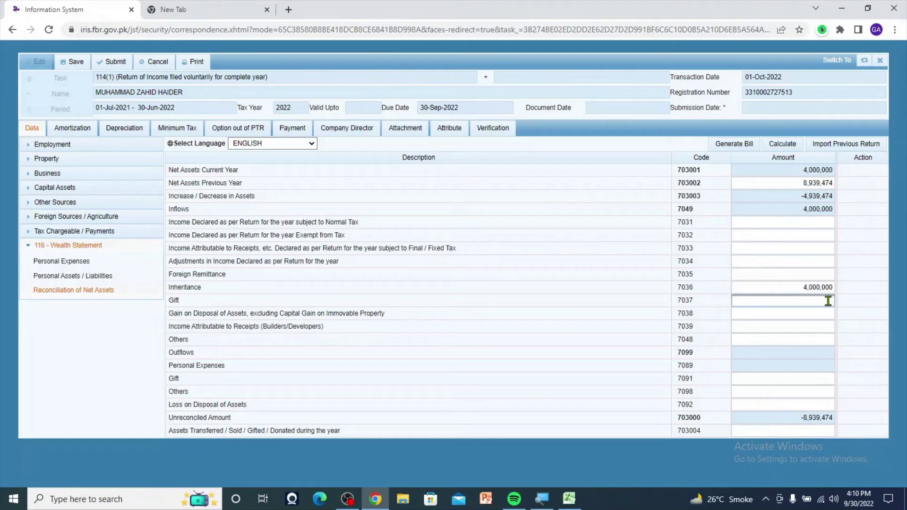
left_click(803, 287)
key("ctrl+c")
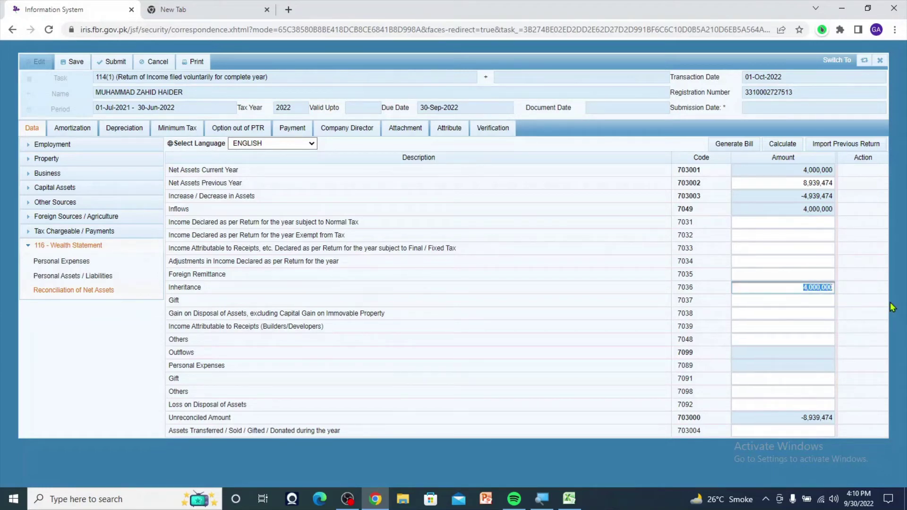
key("BackSpace")
left_click(820, 297)
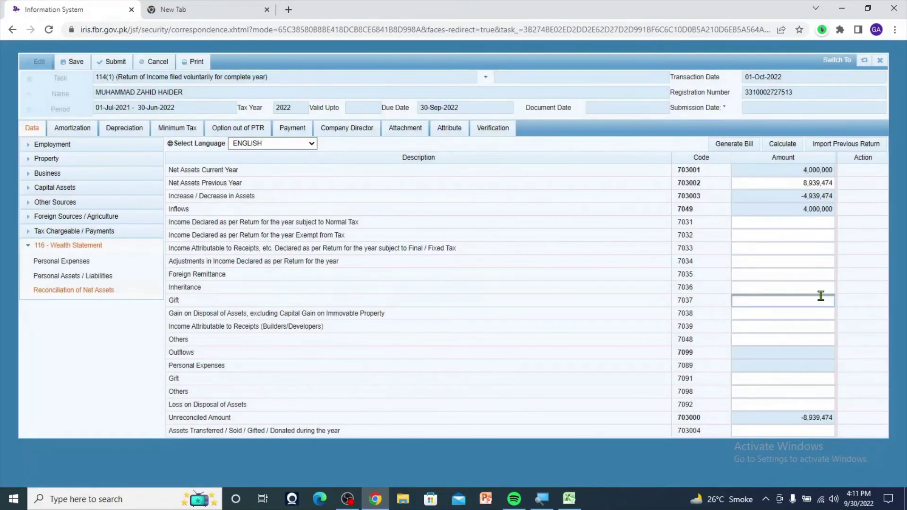
key("ctrl+v")
left_click(809, 334)
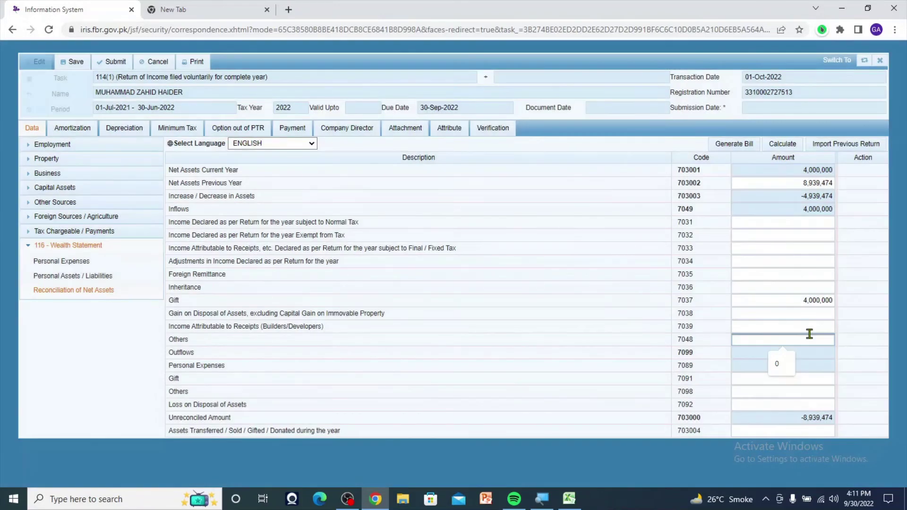
left_click(785, 147)
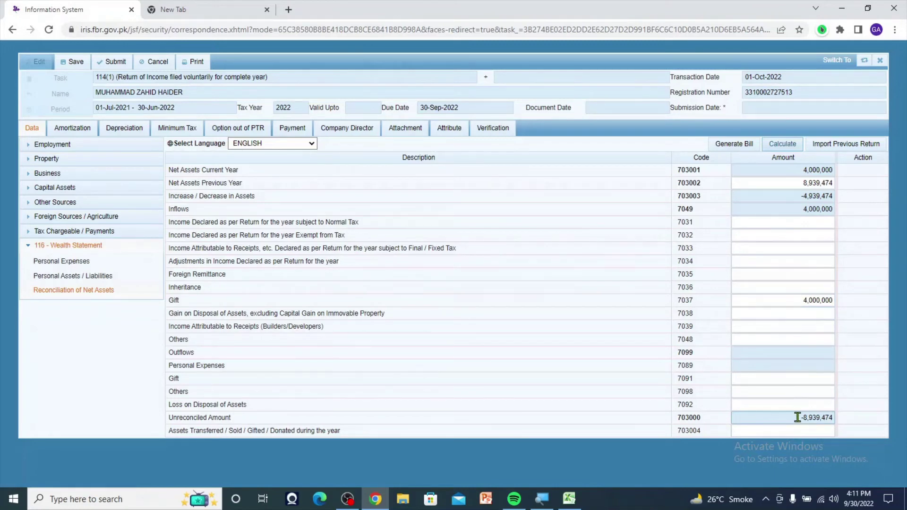
- Select the -8,939,474 unreconciled amount for copying
left_click_drag(797, 422, 878, 426)
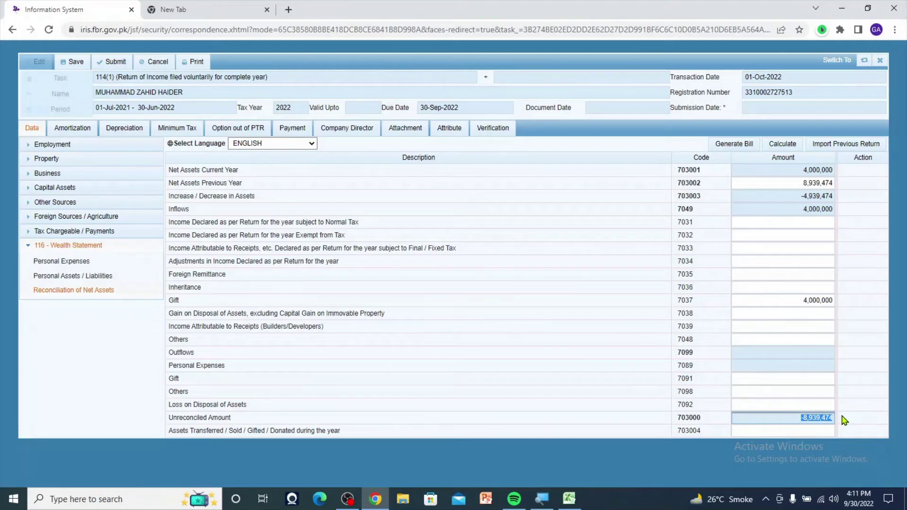
left_click(856, 425)
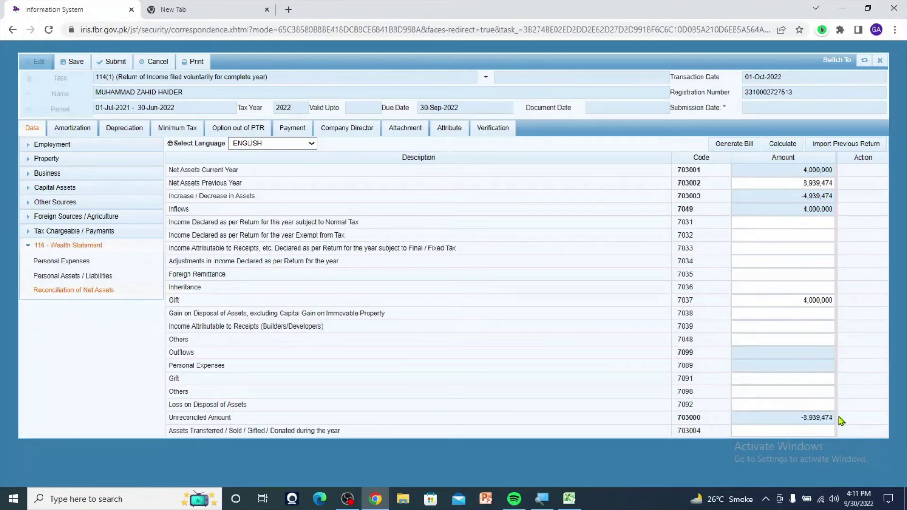
left_click_drag(835, 416, 800, 419)
key("ctrl+c")
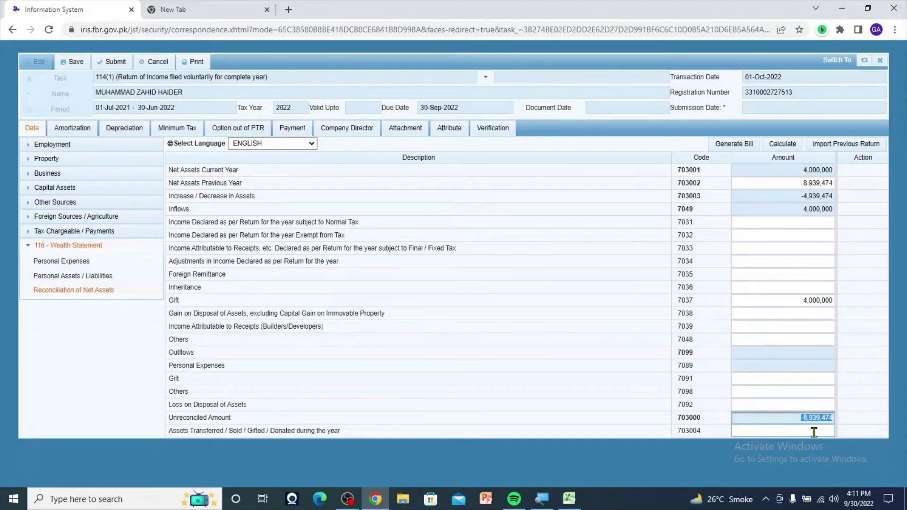
- Enter a positive 8,939,474 as Cash (Non-Business) 7012 and recalculate the wealth statement
left_click(90, 280)
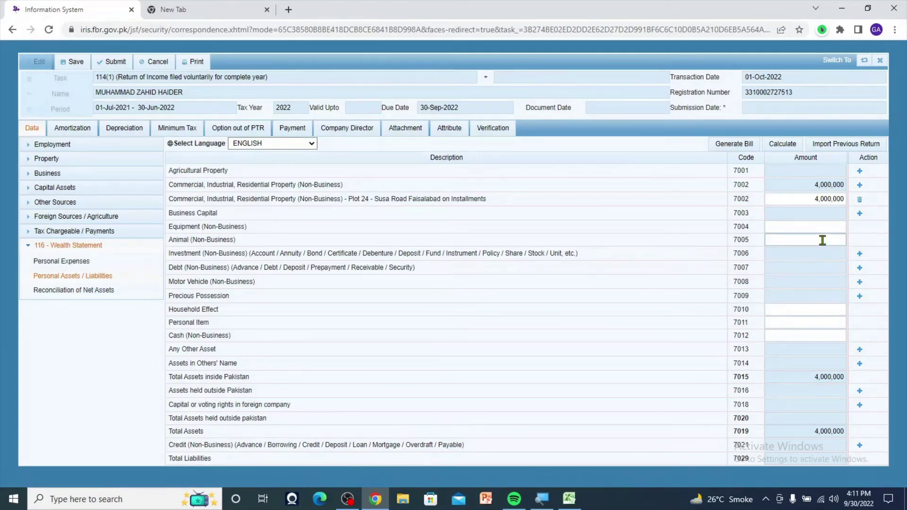
left_click(812, 338)
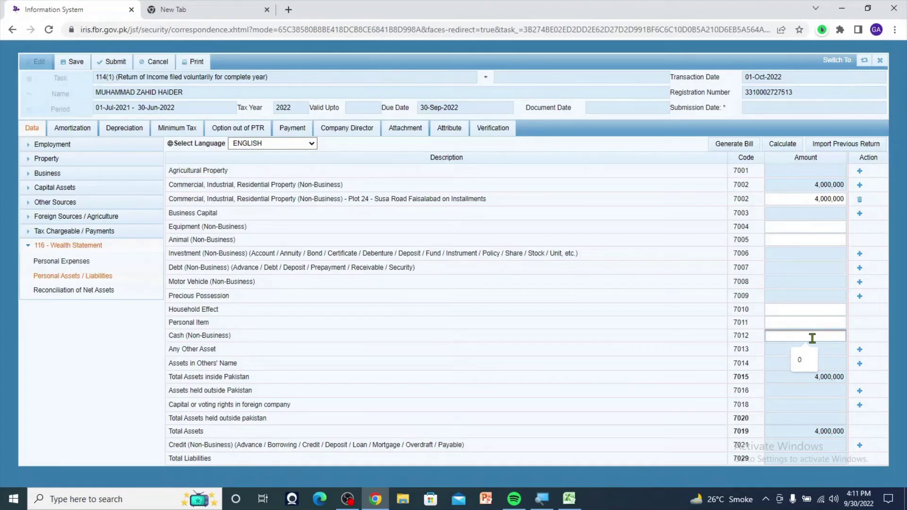
key("ctrl+v")
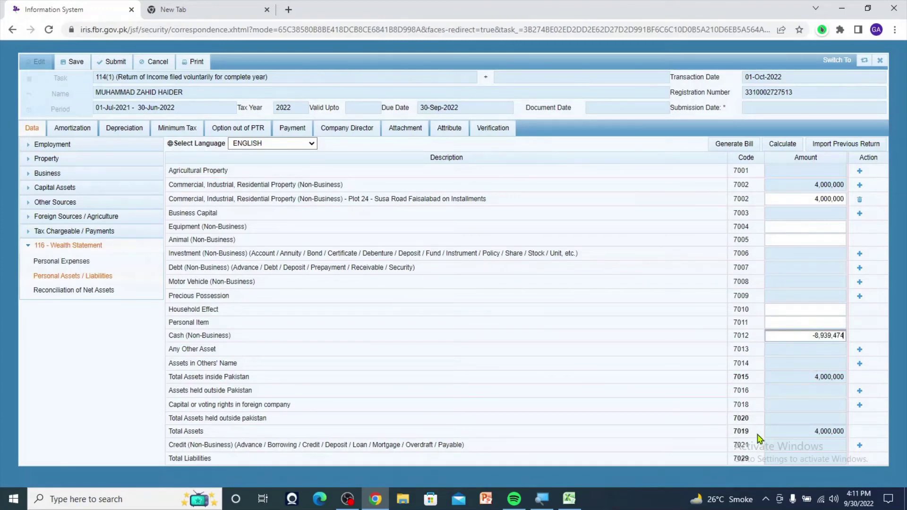
left_click(817, 335)
left_click_drag(816, 335, 810, 344)
left_click(810, 345)
key("Delete")
left_click(783, 148)
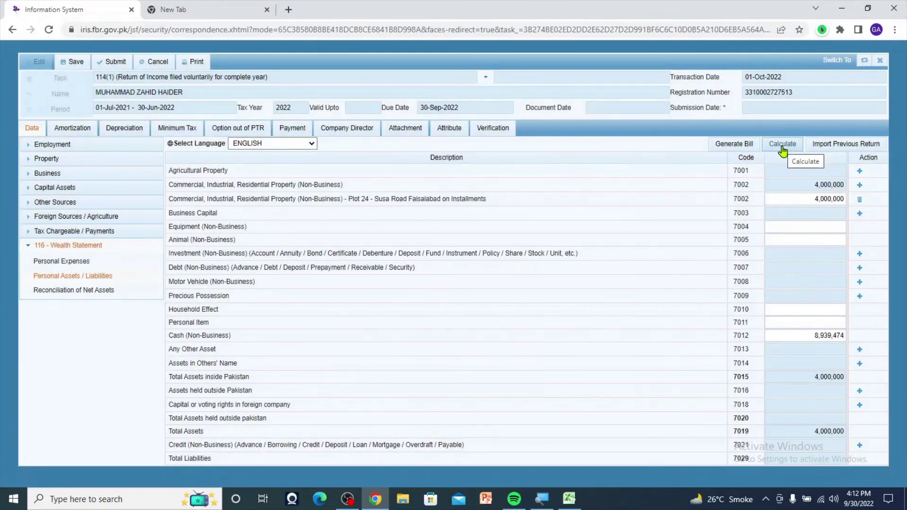
left_click(783, 148)
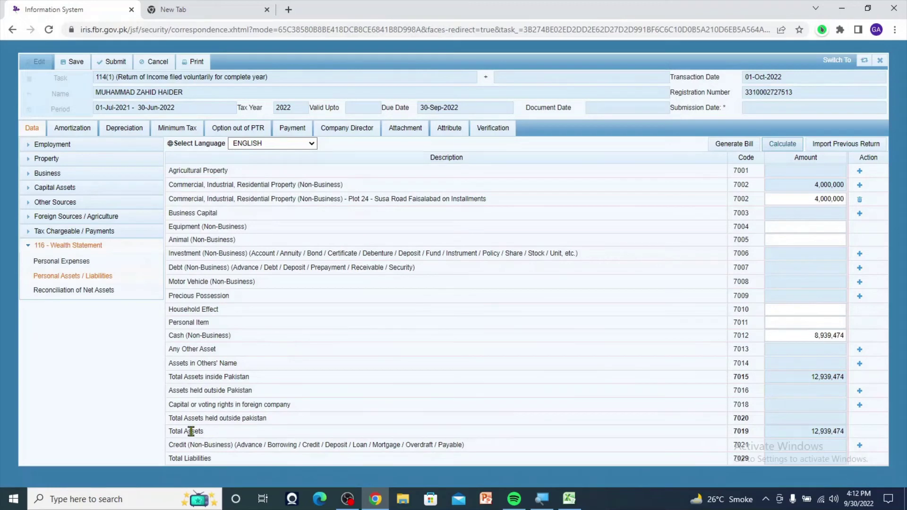
- Confirm the net assets reconciliation shows 12,939,474 current-year assets and unreconciled amount 0
left_click(76, 290)
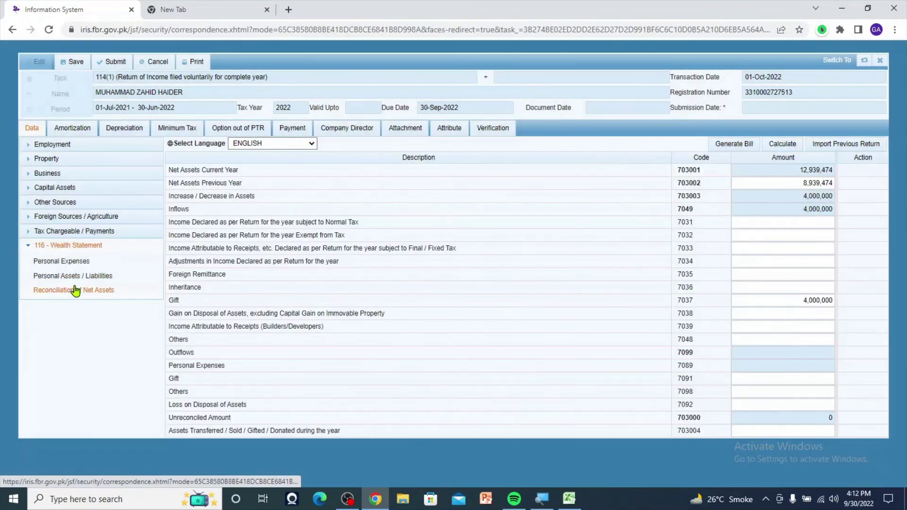
left_click(829, 420)
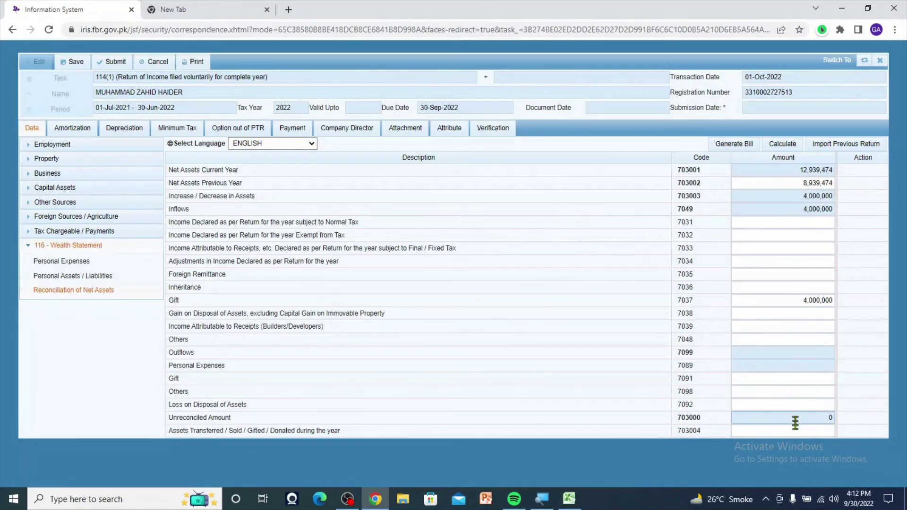
left_click(828, 392)
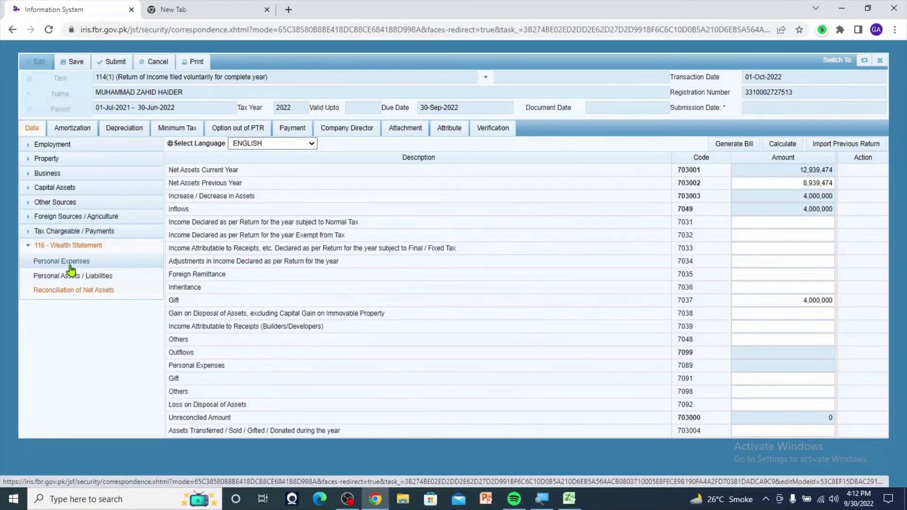
left_click(41, 232)
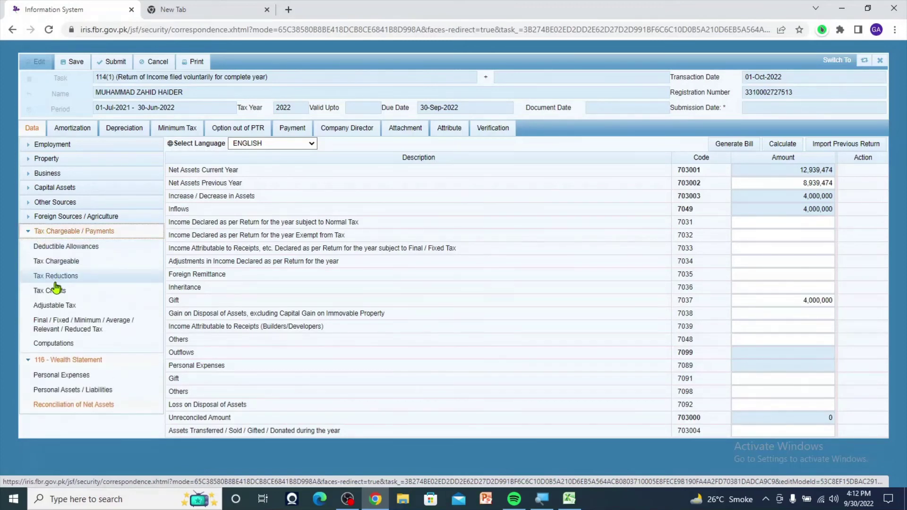
- In Adjustable Tax, enter 40,000 tax collected for 236K immovable property (64151101)
left_click(54, 307)
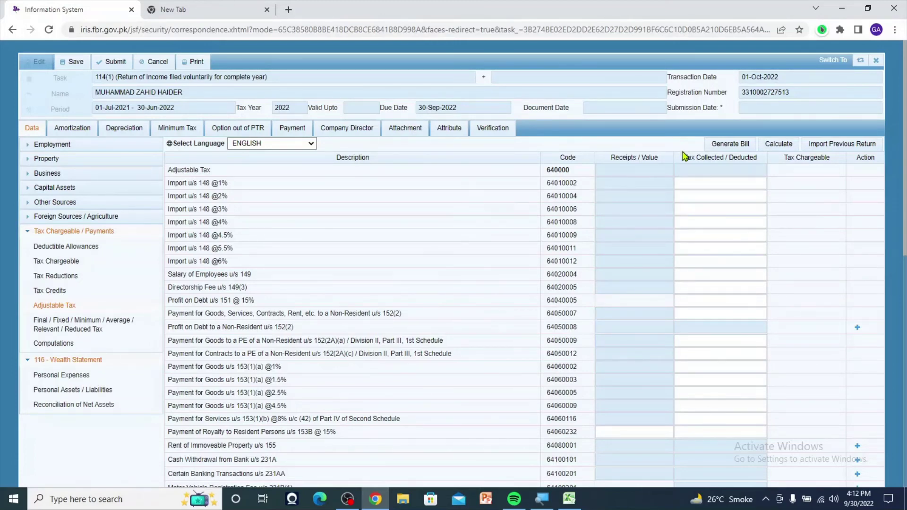
key("ctrl+f")
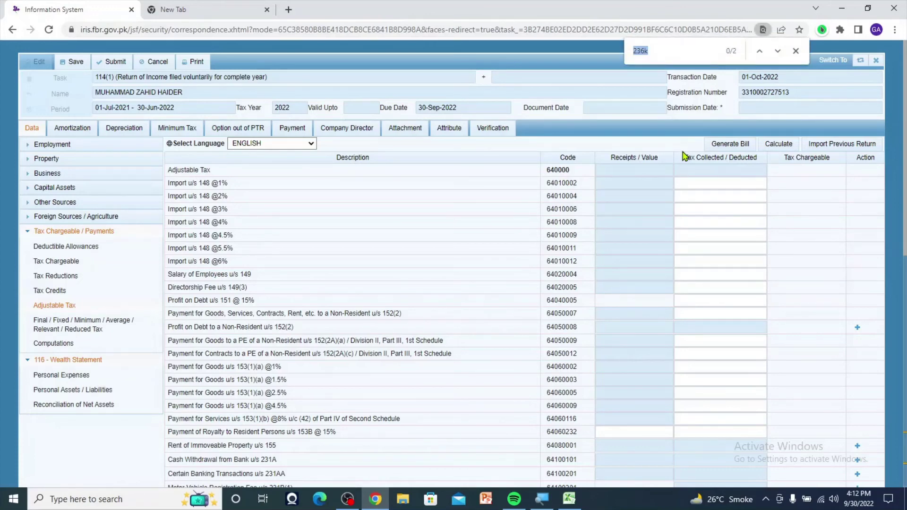
type("236")
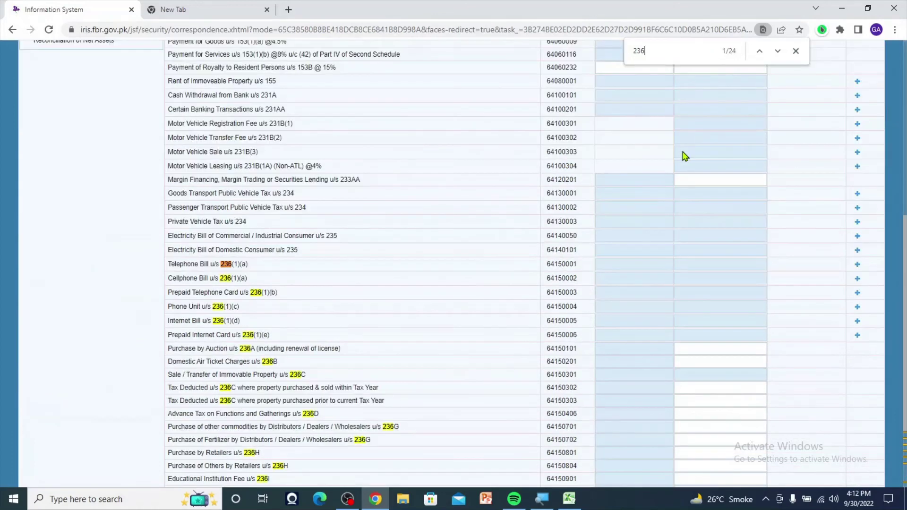
type("k")
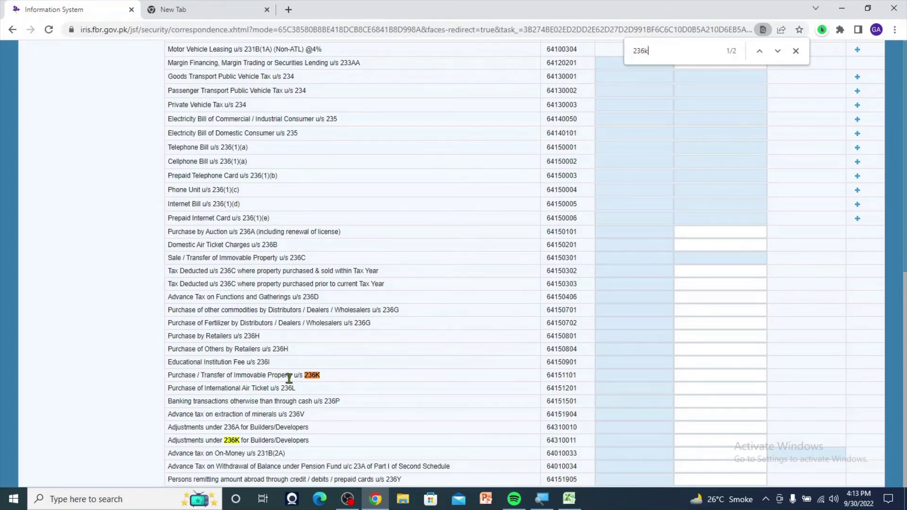
left_click(706, 377)
type("40000")
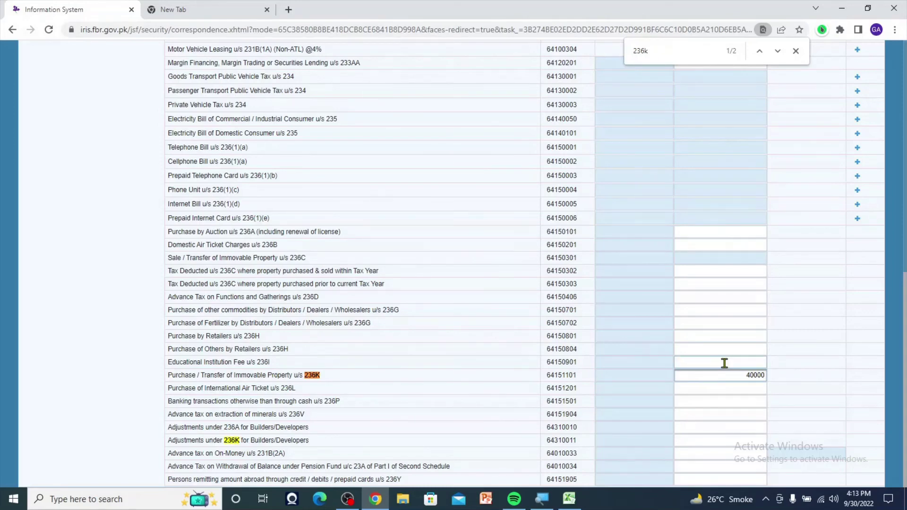
left_click(721, 386)
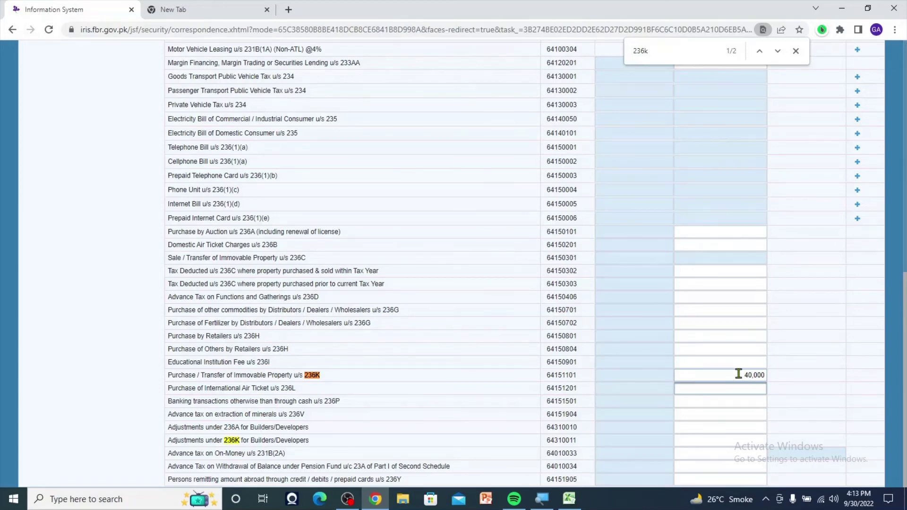
- Verify the 40,000 236K entry and close the page search
double_click(738, 374)
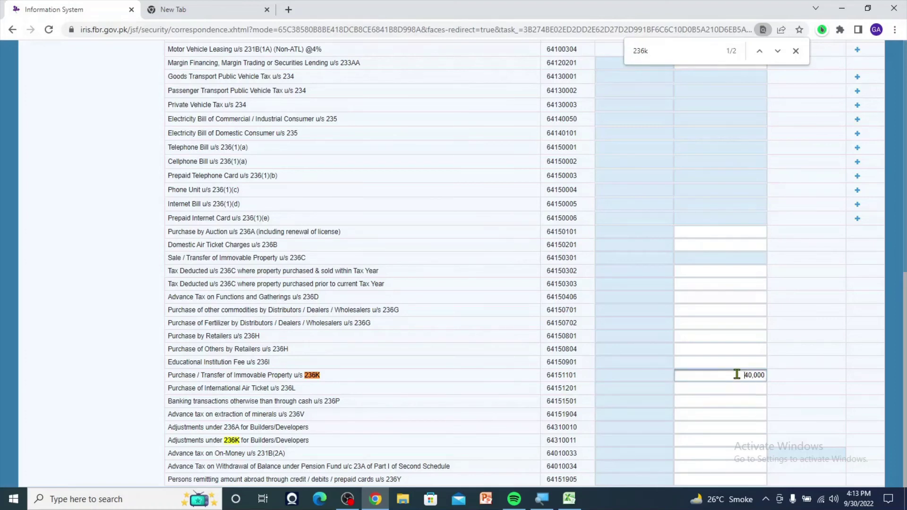
left_click(741, 390)
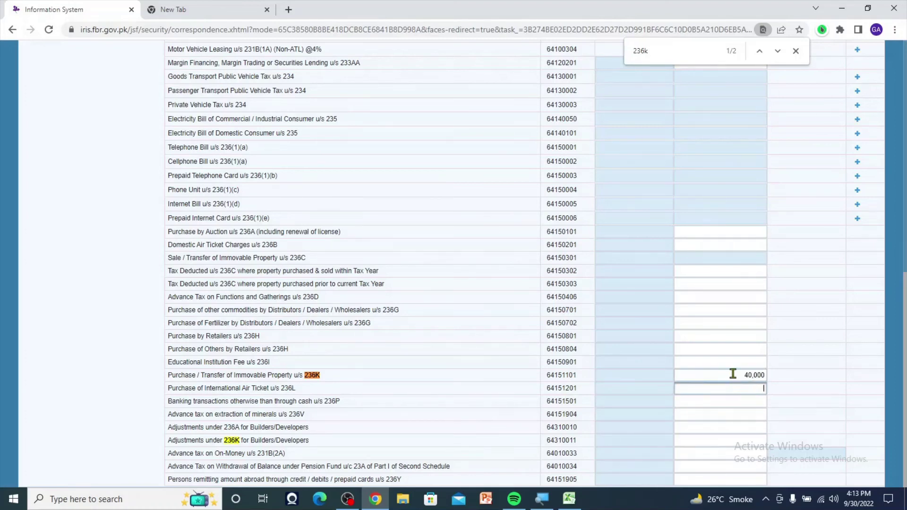
double_click(732, 374)
left_click(726, 390)
left_click(799, 55)
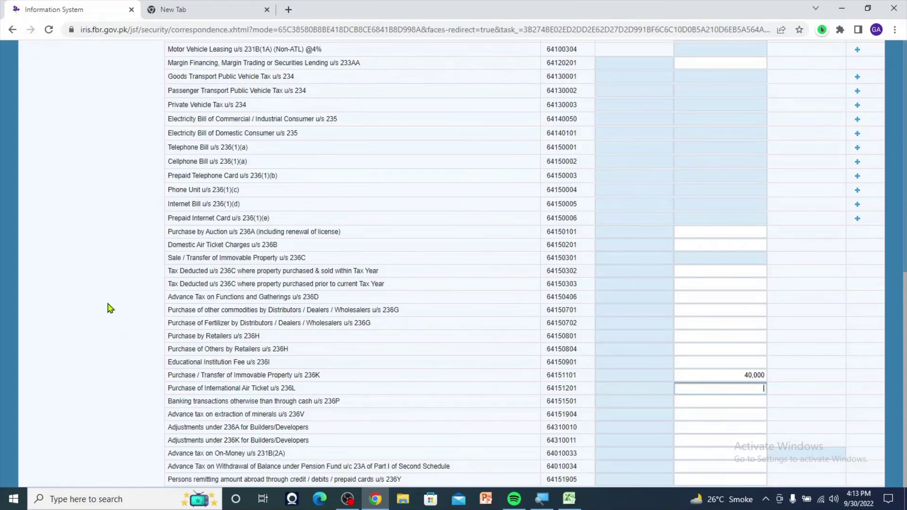
scroll(109, 305, "up", 7)
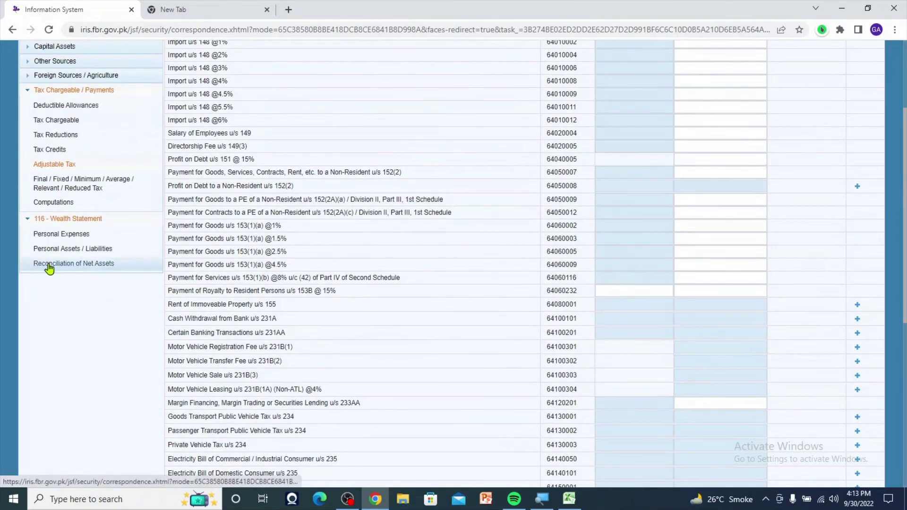
- Recalculate Computations and check Withholding (9201) and Refundable Income Tax (9210) both at 40,000
left_click(54, 202)
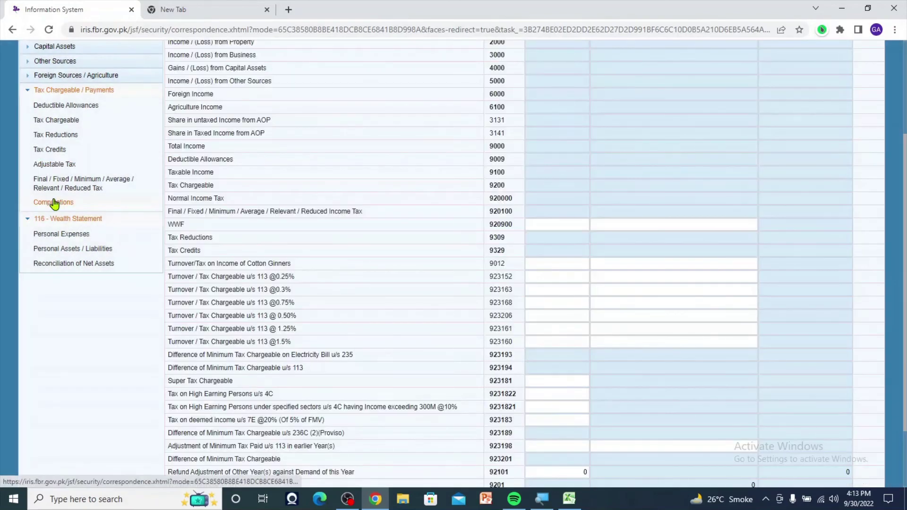
scroll(58, 227, "down", 2)
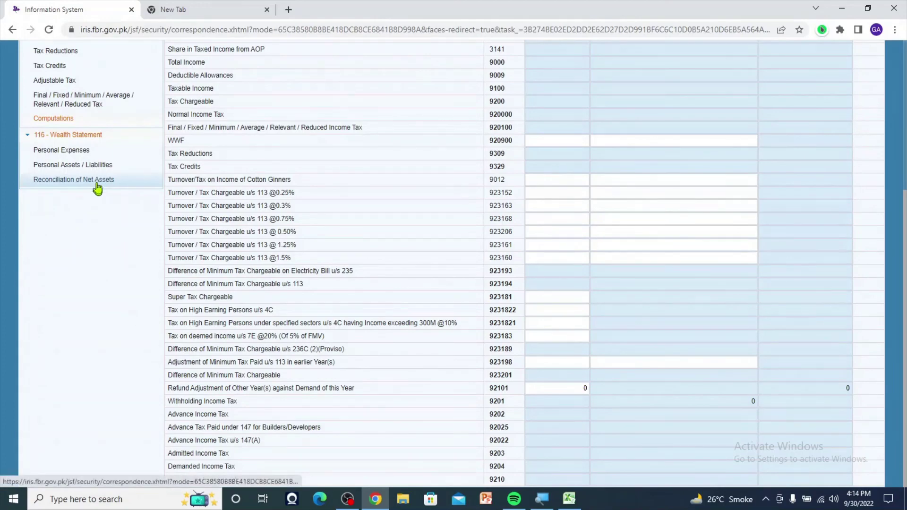
scroll(650, 360, "up", 4)
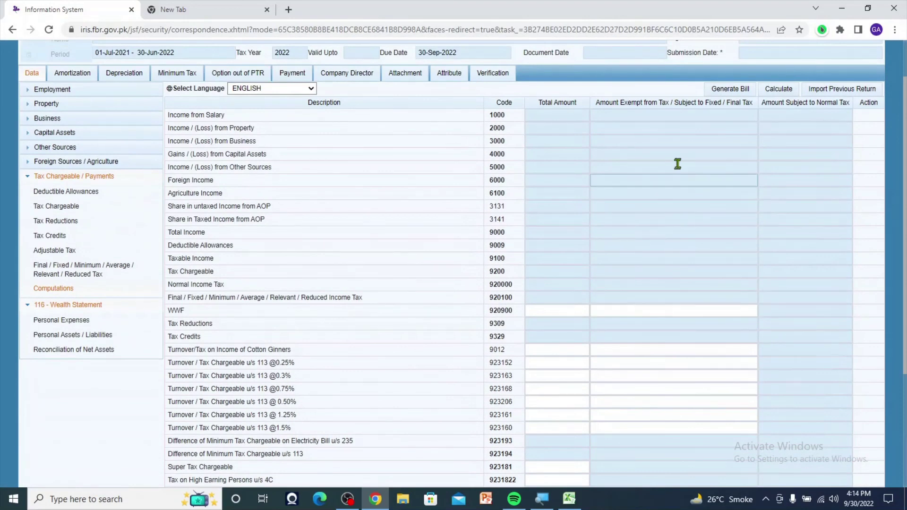
left_click(779, 91)
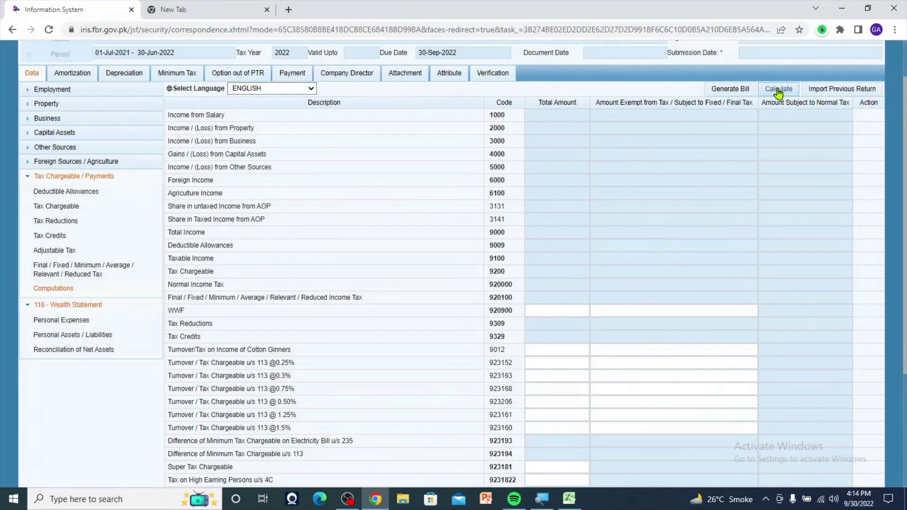
left_click(777, 90)
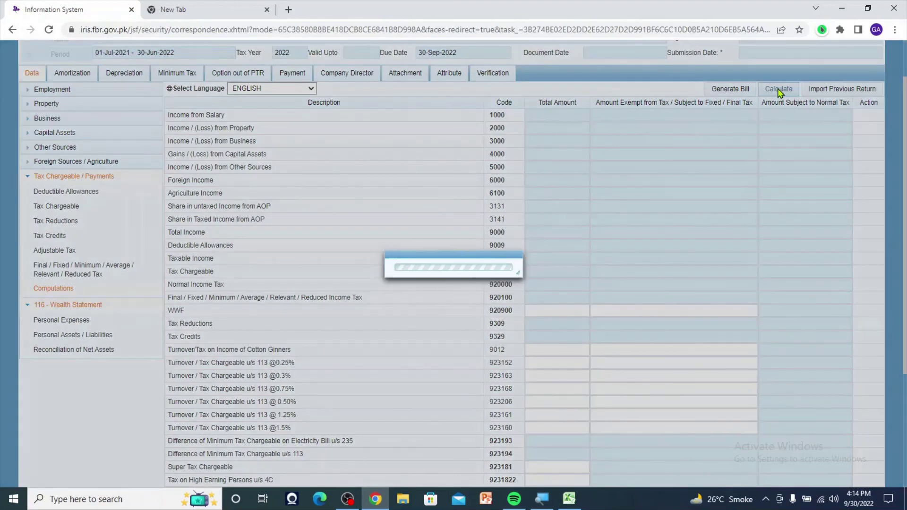
scroll(632, 198, "down", 4)
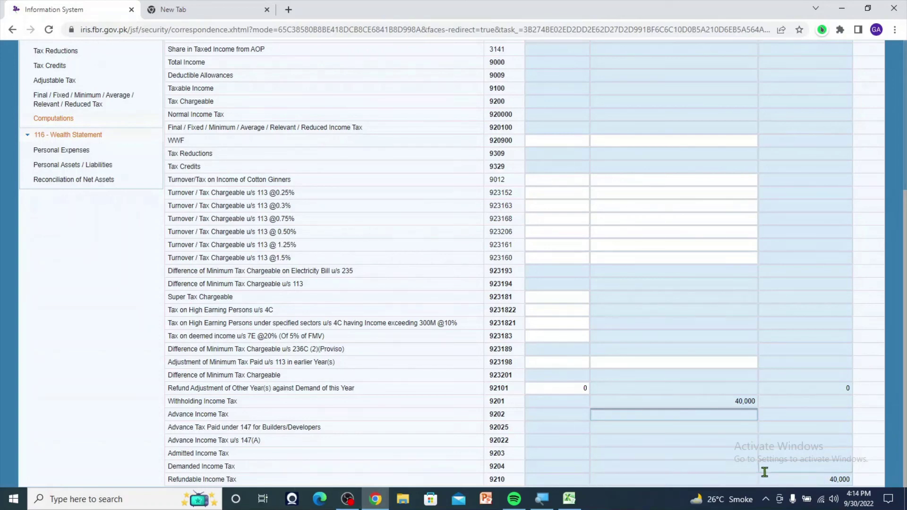
left_click(791, 479)
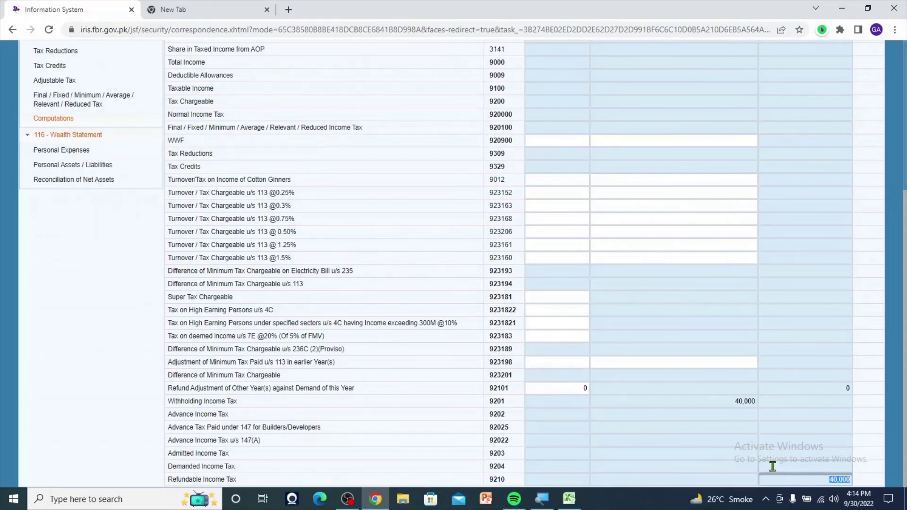
left_click(778, 461)
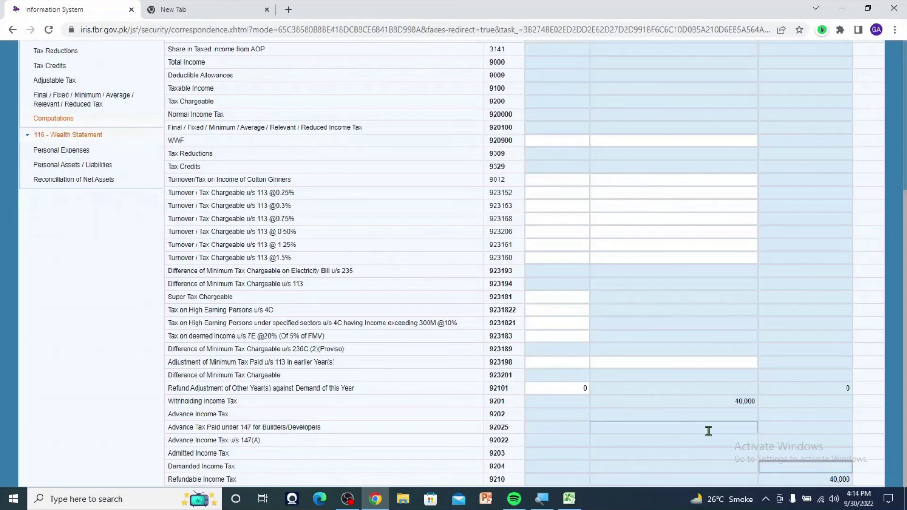
left_click(565, 218)
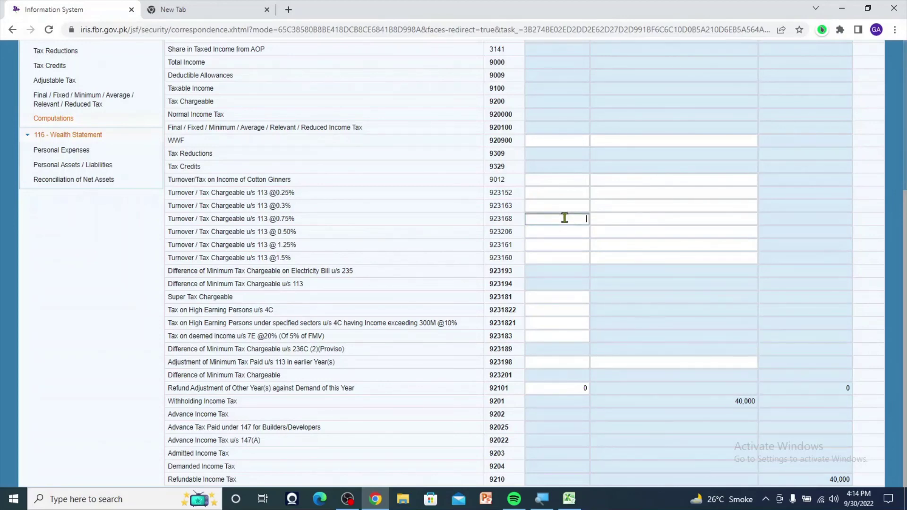